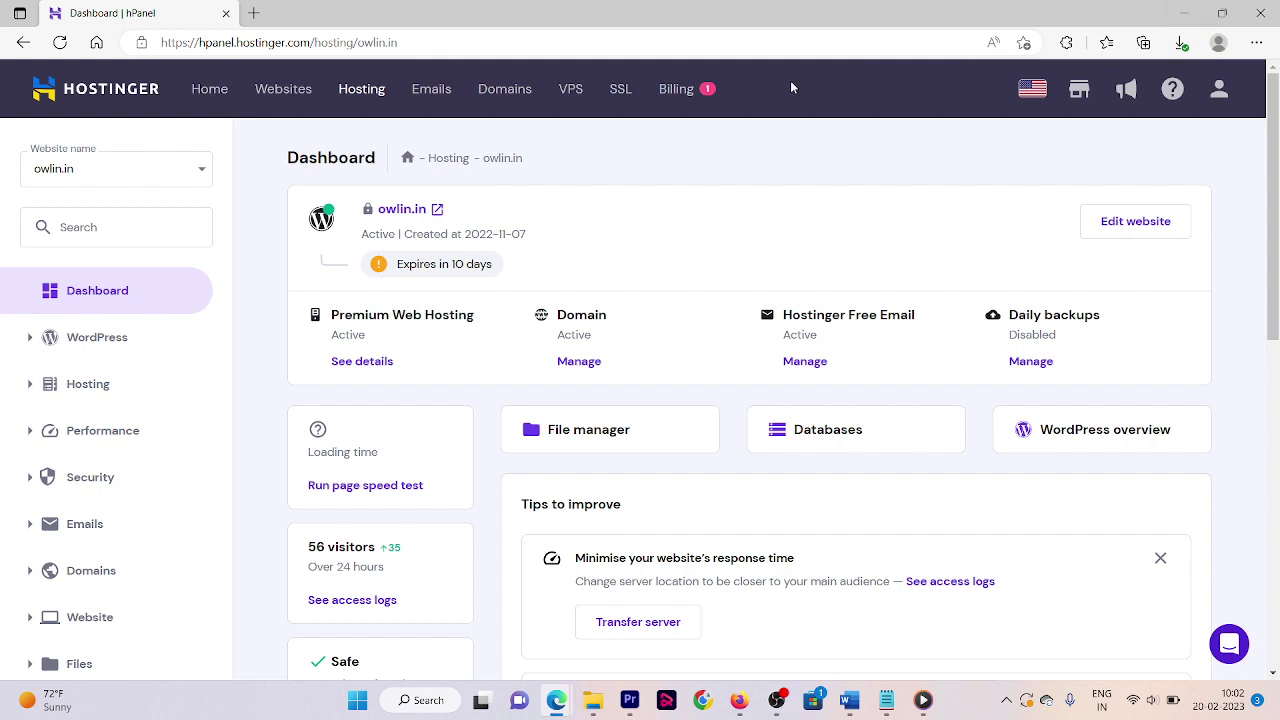
- Expand the Emails section in the owlin.in dashboard sidebar to show Email Accounts
{"action": "left_click", "coordinate": [24, 528]}
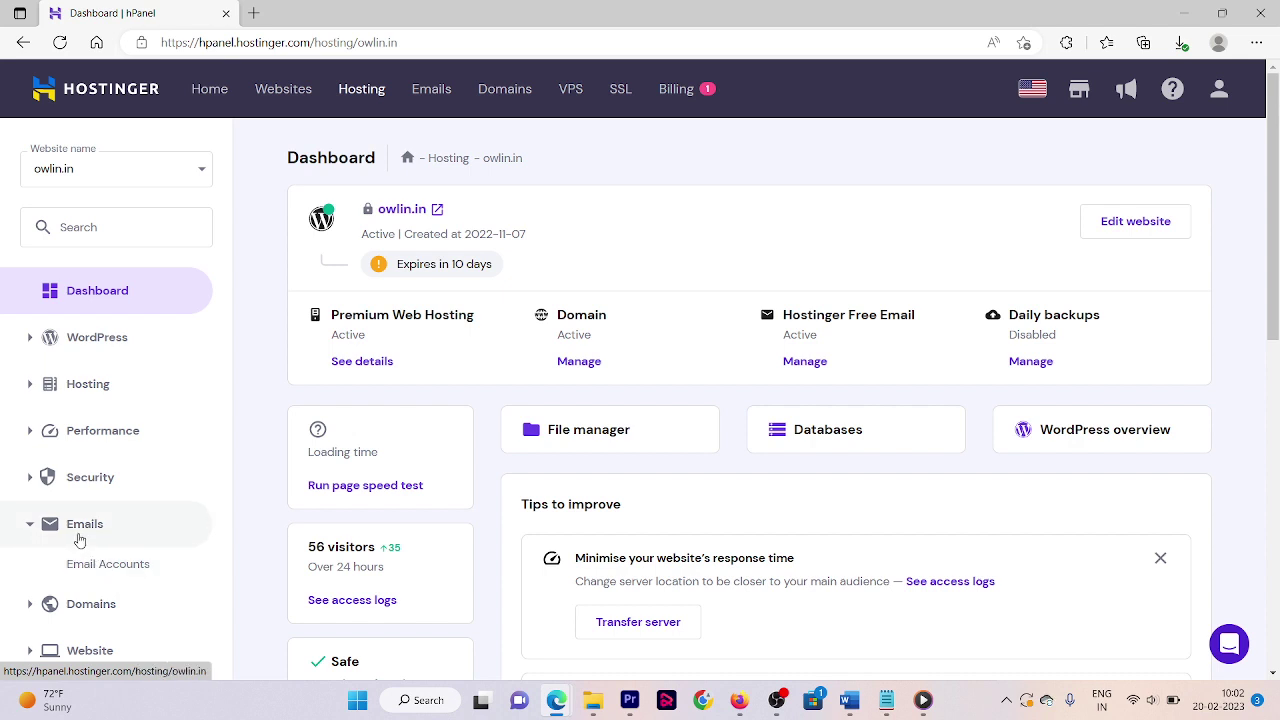
{"action": "left_click", "coordinate": [82, 568]}
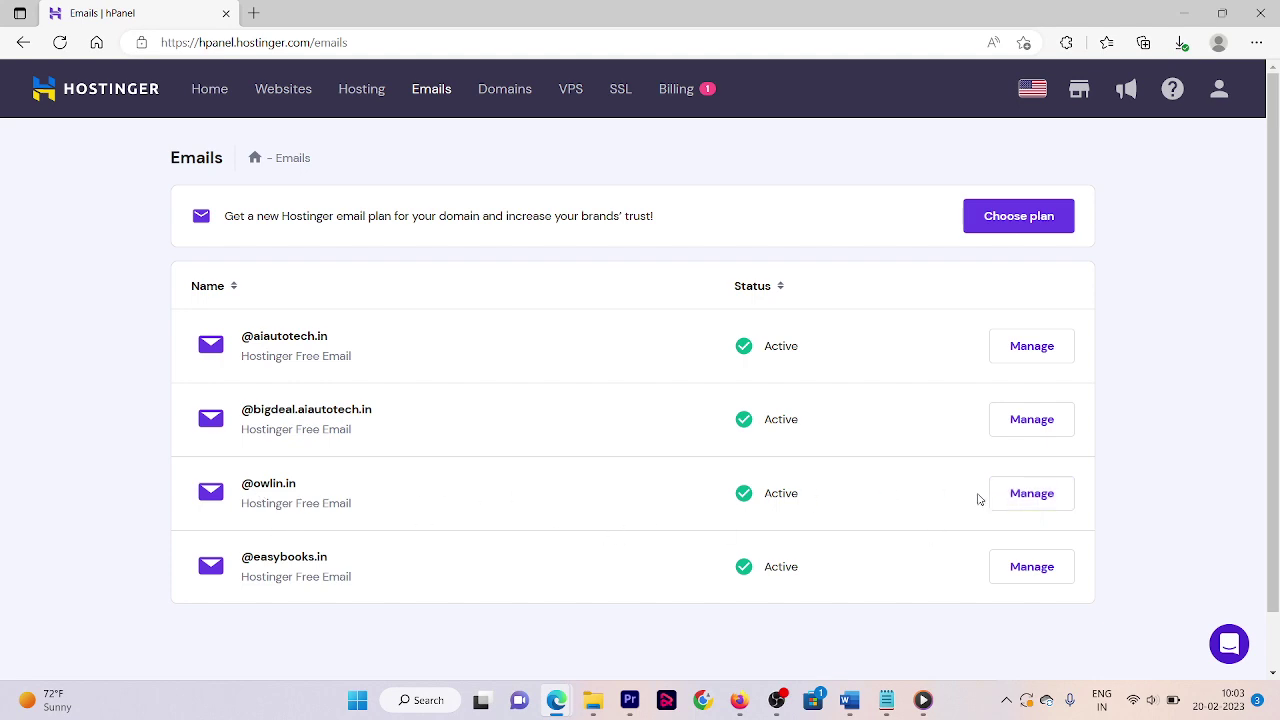
{"action": "left_click", "coordinate": [1023, 502]}
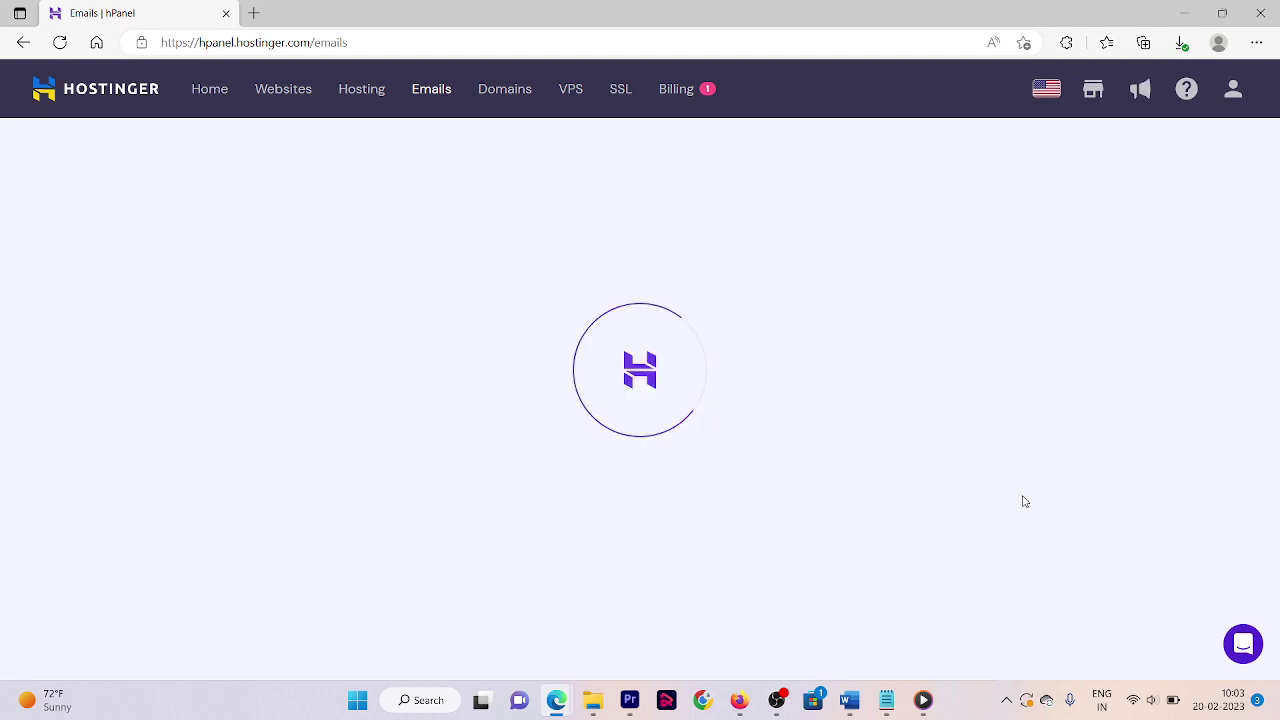
{"action": "scroll", "coordinate": [1067, 232], "scroll_direction": "down", "scroll_amount": 3}
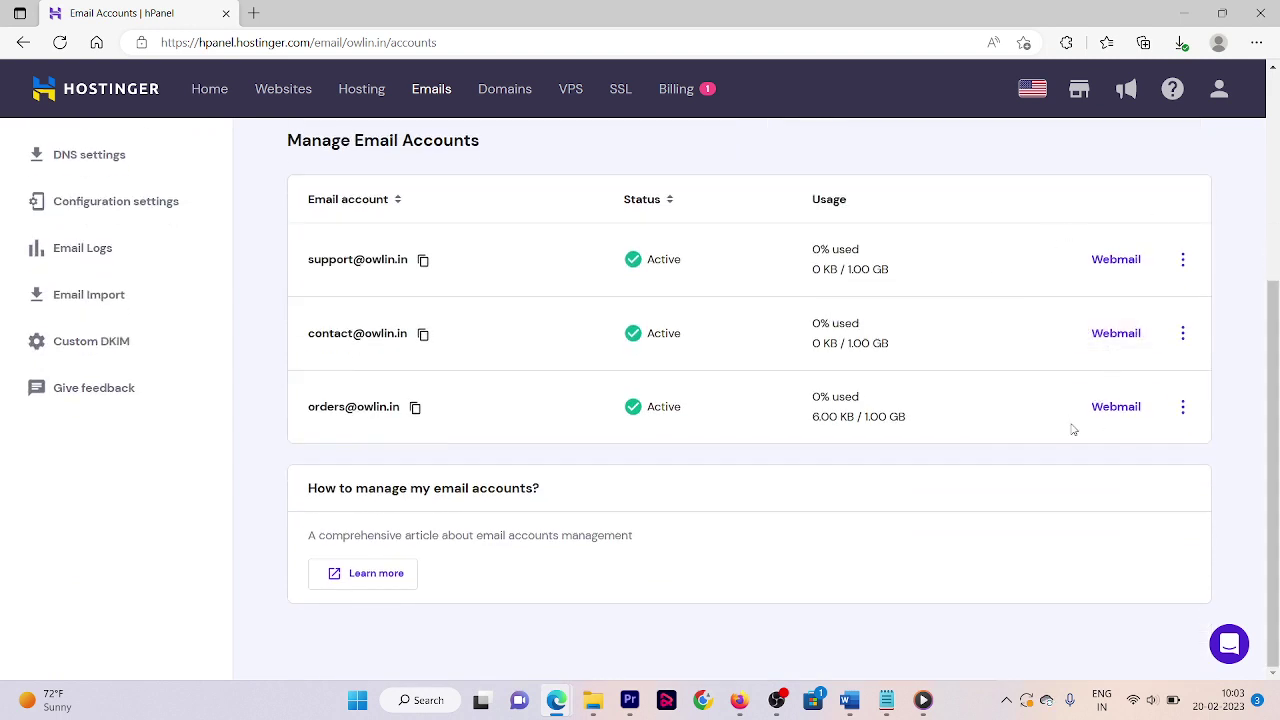
{"action": "left_click", "coordinate": [1183, 334]}
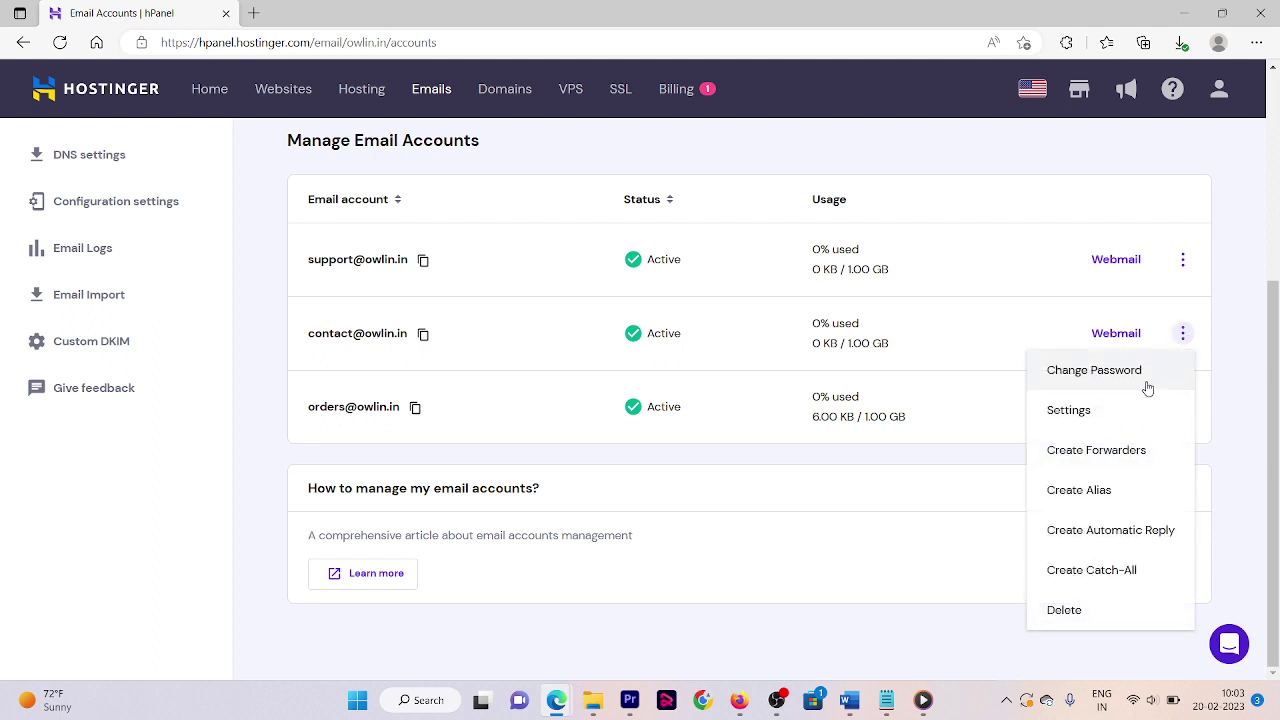
{"action": "left_click", "coordinate": [1080, 620]}
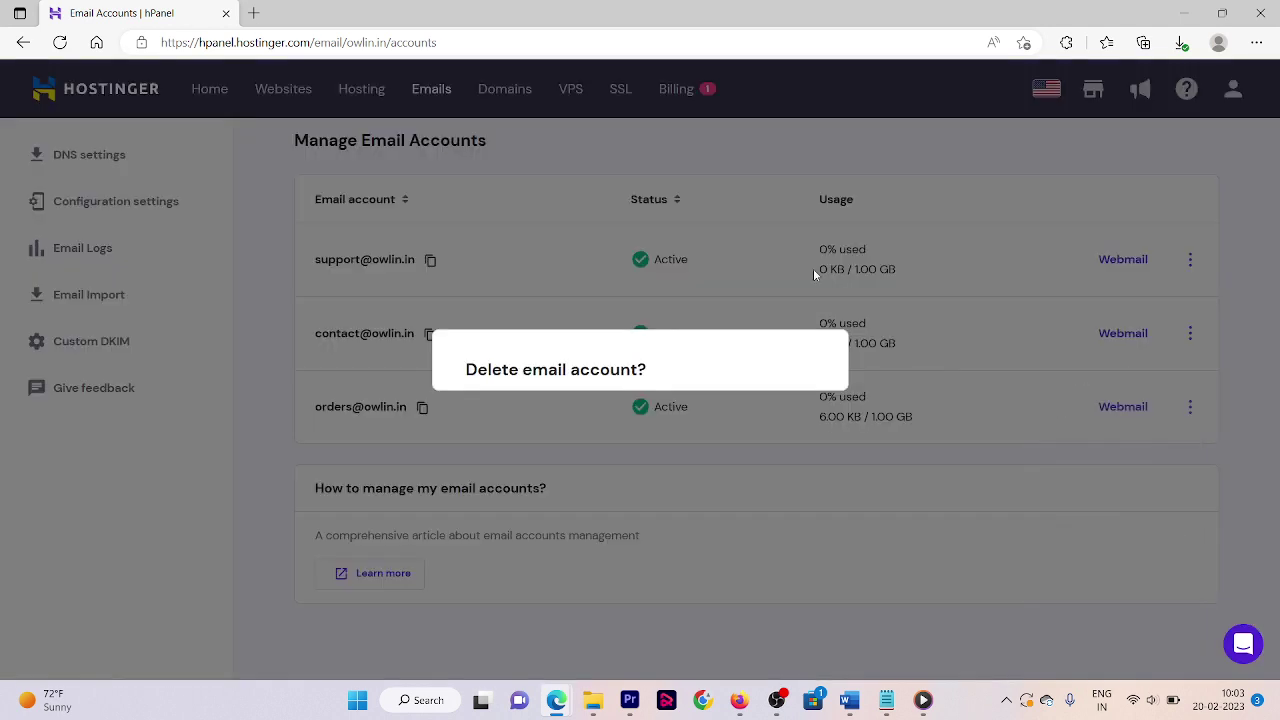
{"action": "left_click", "coordinate": [758, 403]}
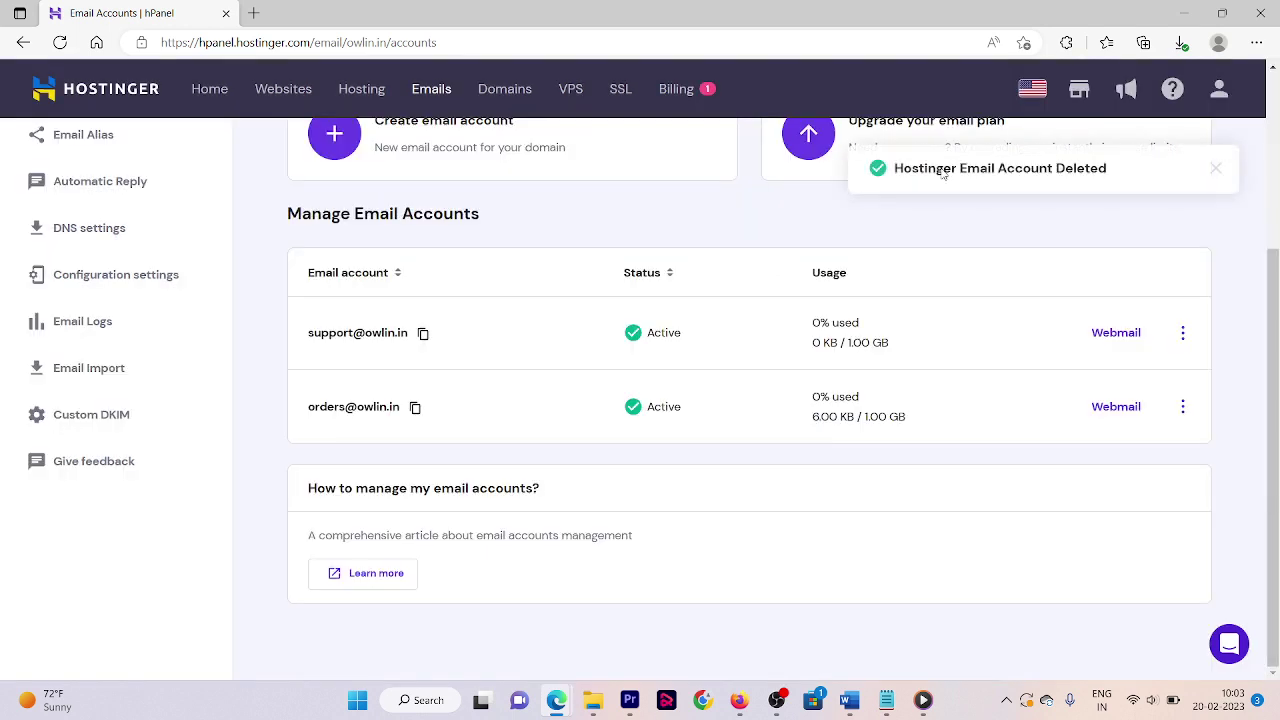
{"action": "left_click", "coordinate": [340, 138]}
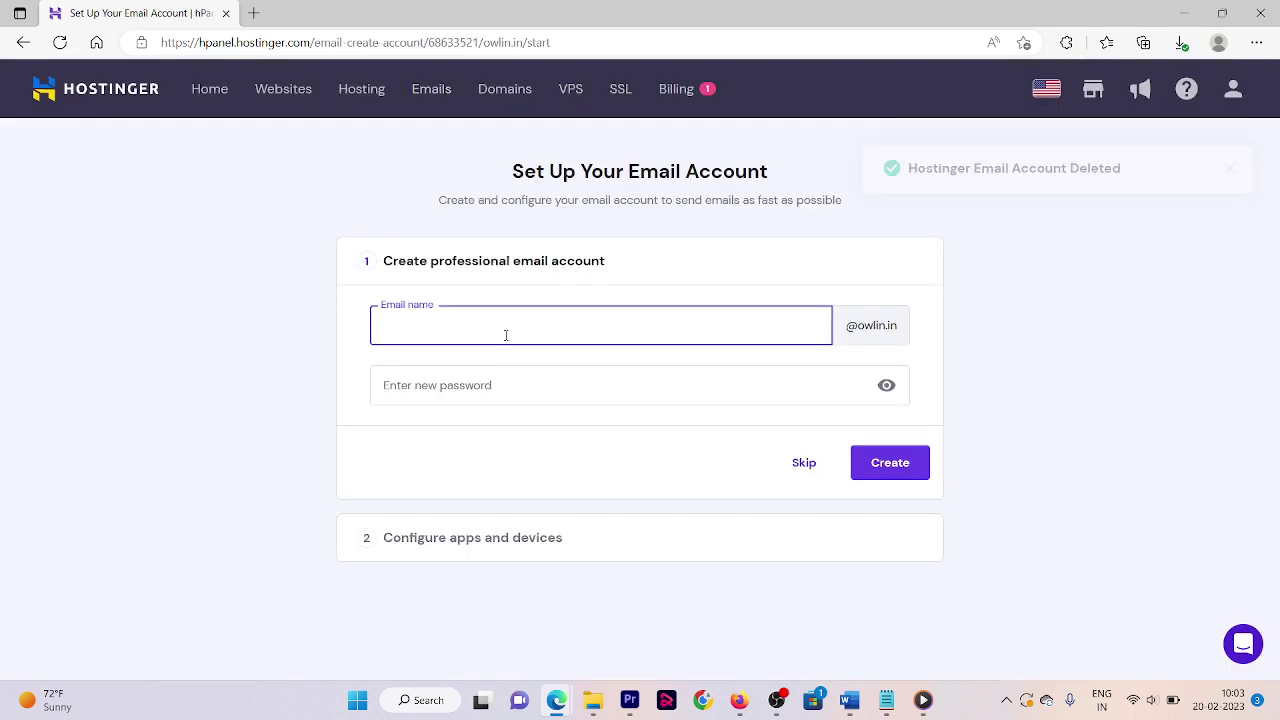
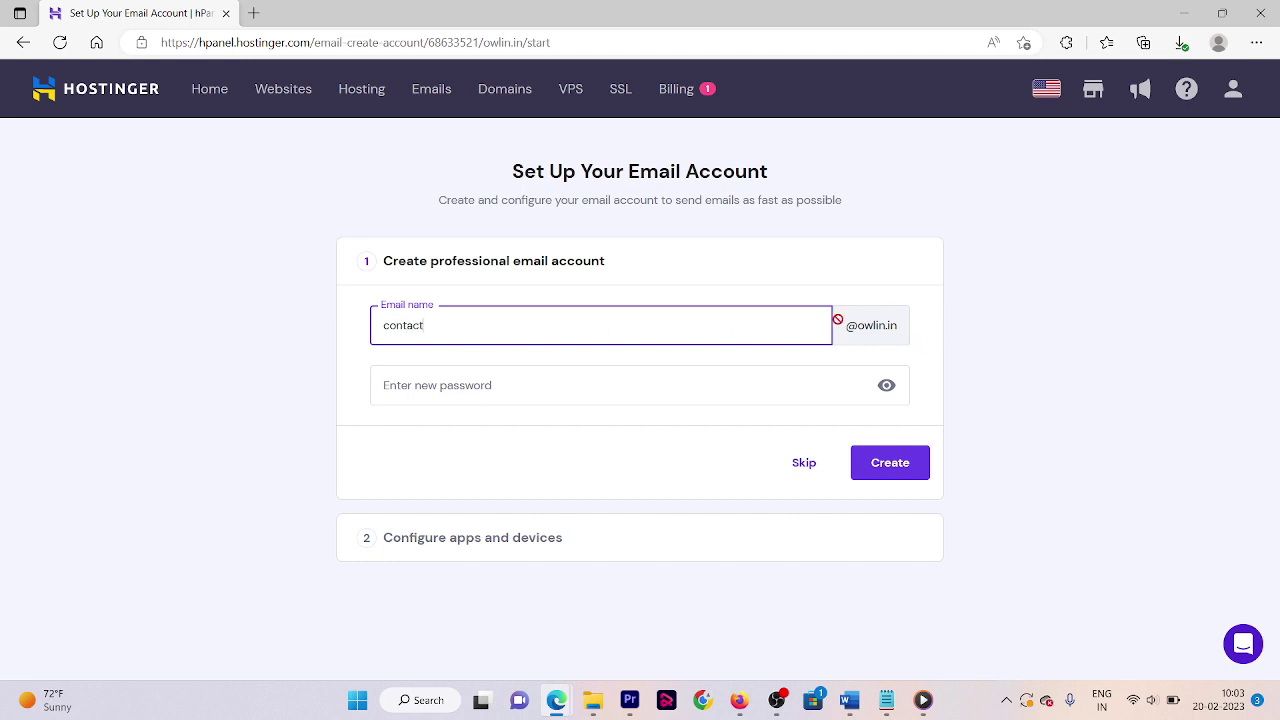
{"action": "left_click", "coordinate": [625, 384]}
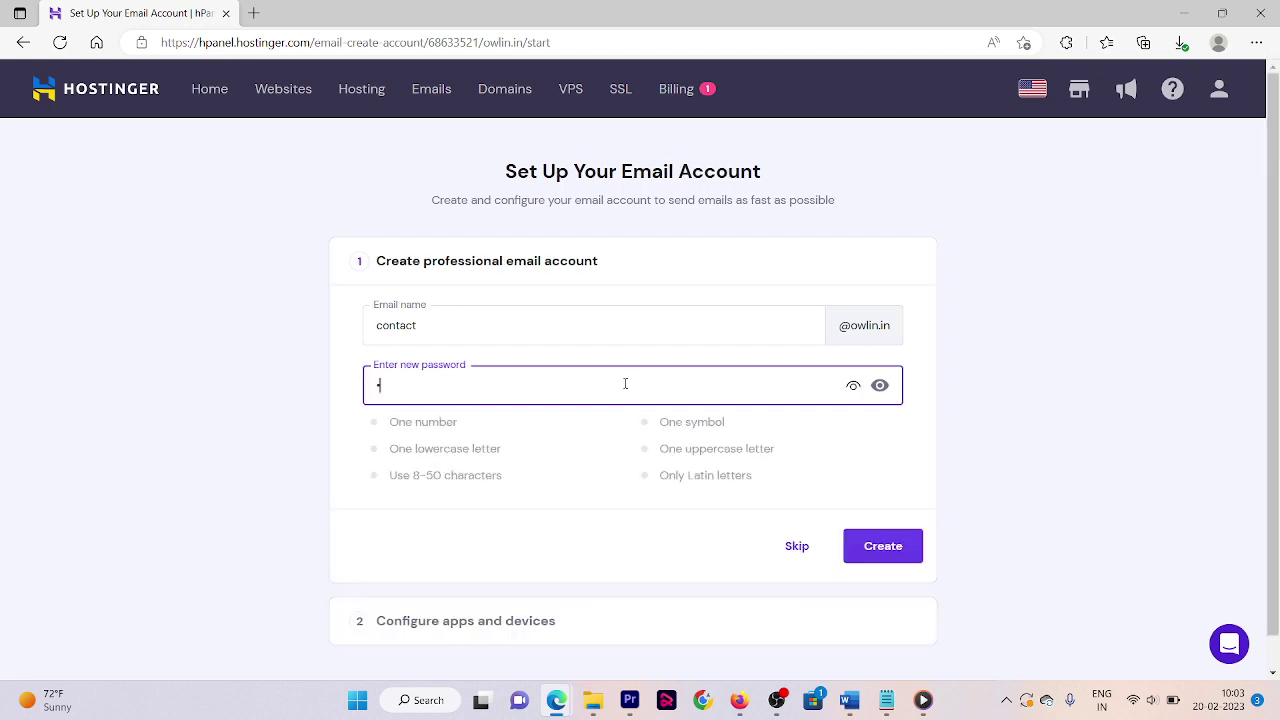
{"action": "key", "text": "ctrl+v"}
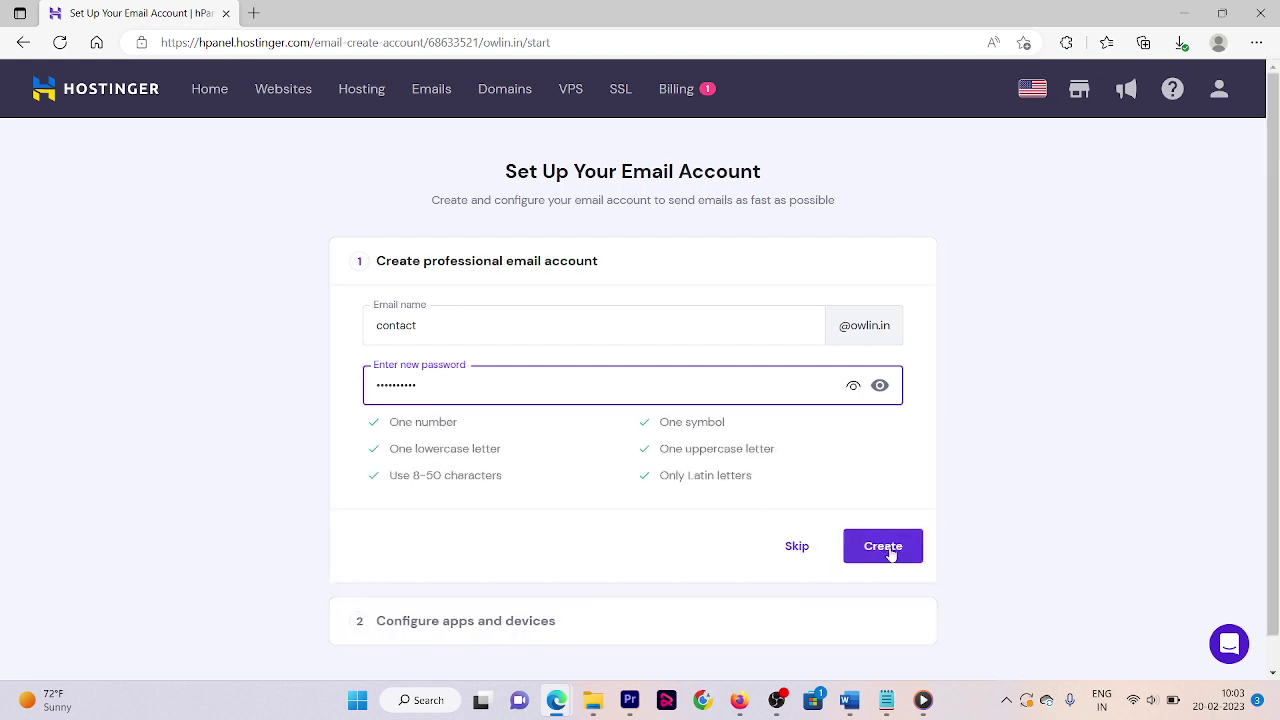
{"action": "left_click", "coordinate": [886, 552]}
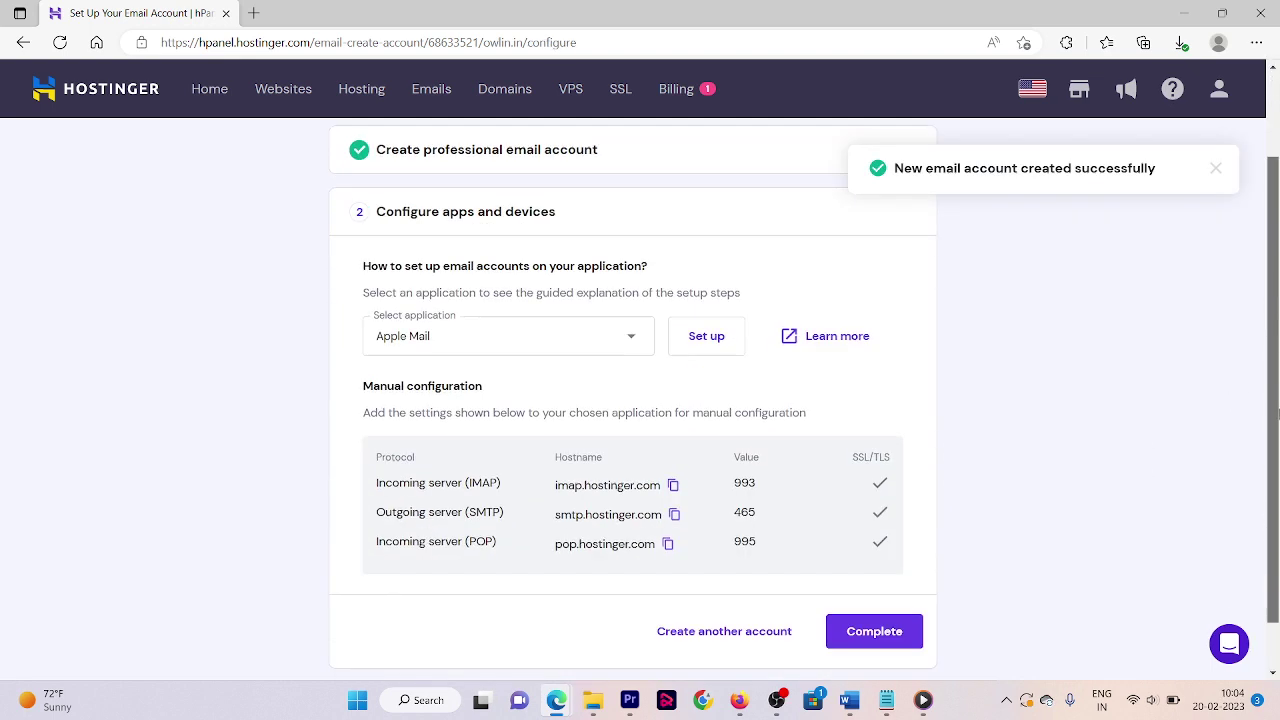
- Choose Gmail (Mobile) as the mail app and screenshot the manual server configuration table
{"action": "left_click", "coordinate": [532, 340]}
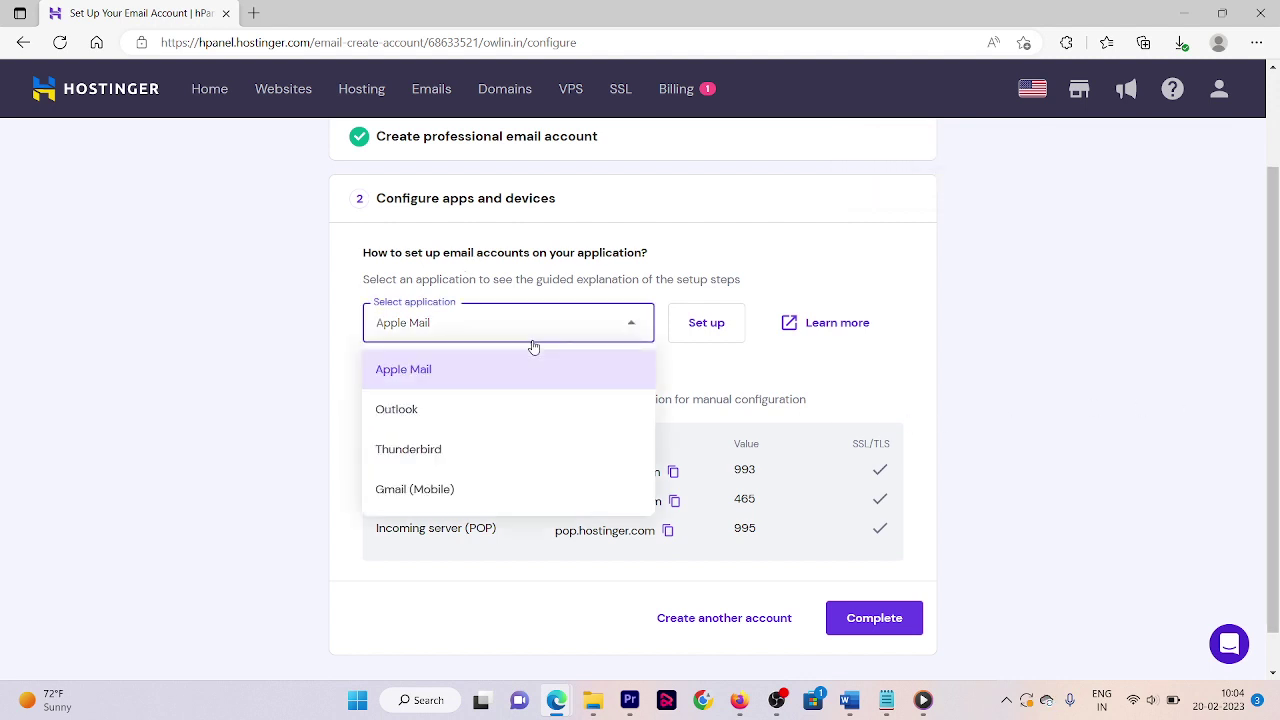
{"action": "left_click", "coordinate": [486, 491]}
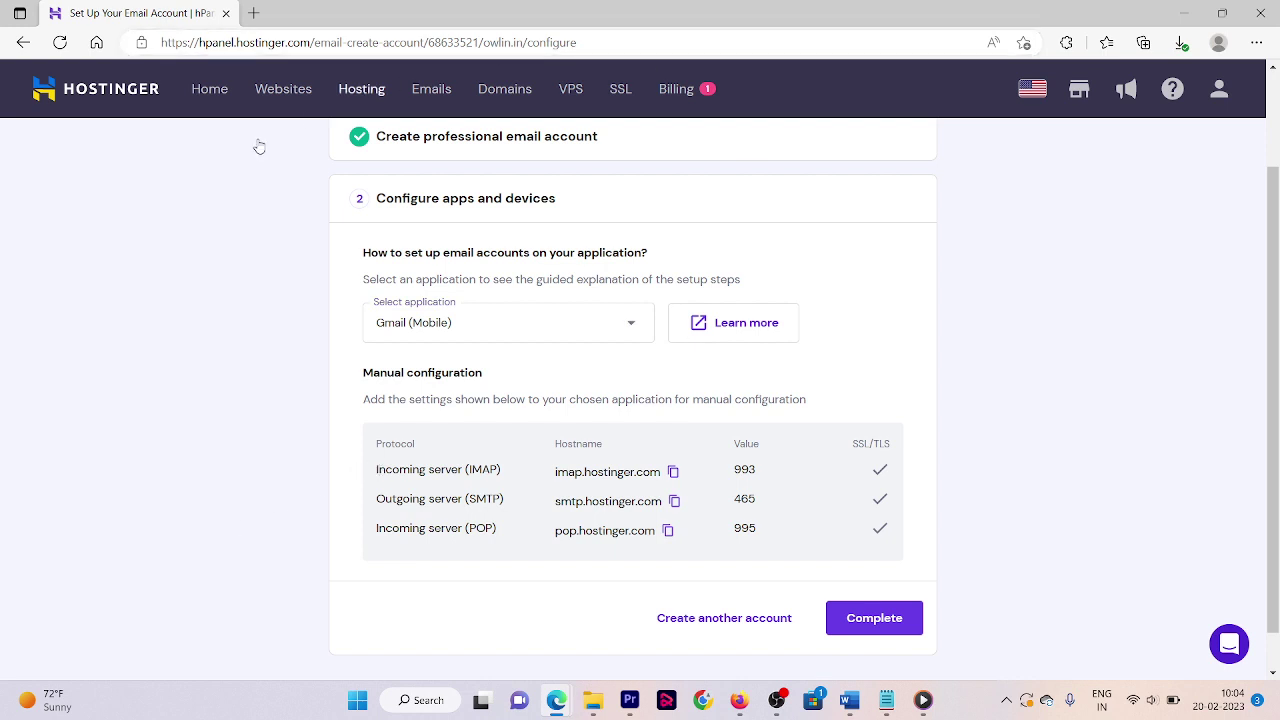
{"action": "key", "text": "super+shift+s"}
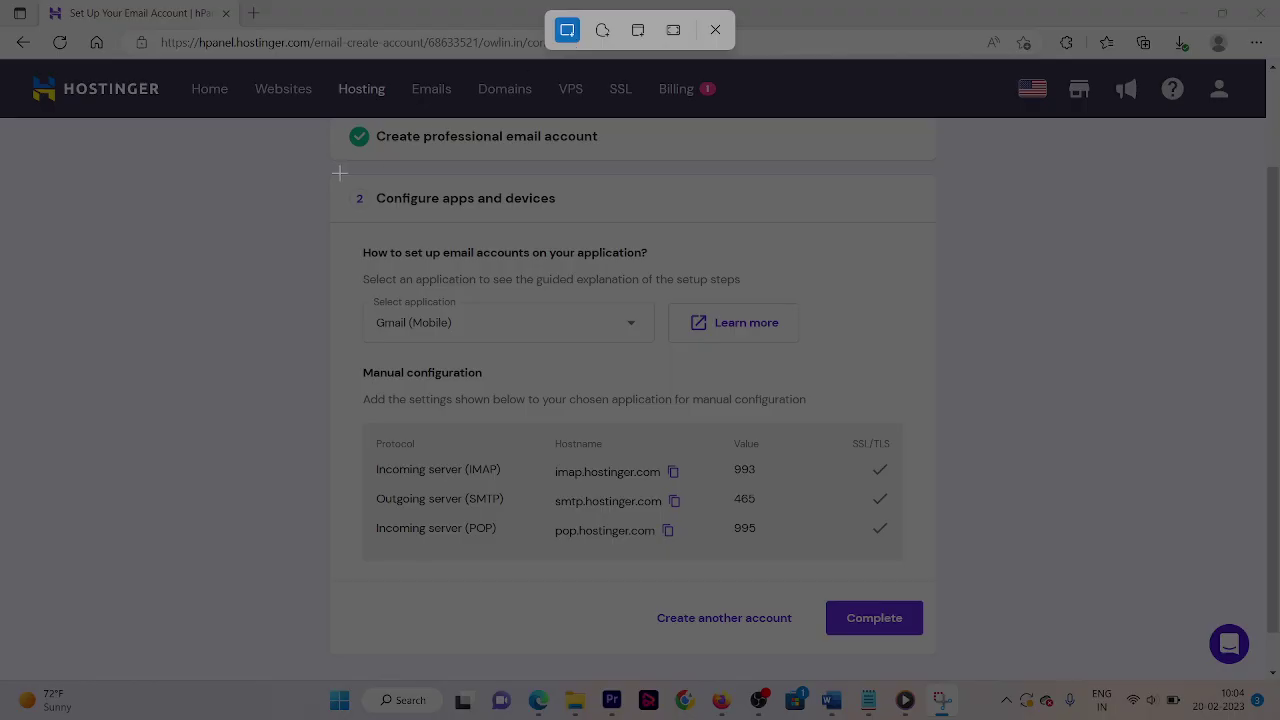
{"action": "left_click_drag", "start_coordinate": [322, 171], "coordinate": [954, 664]}
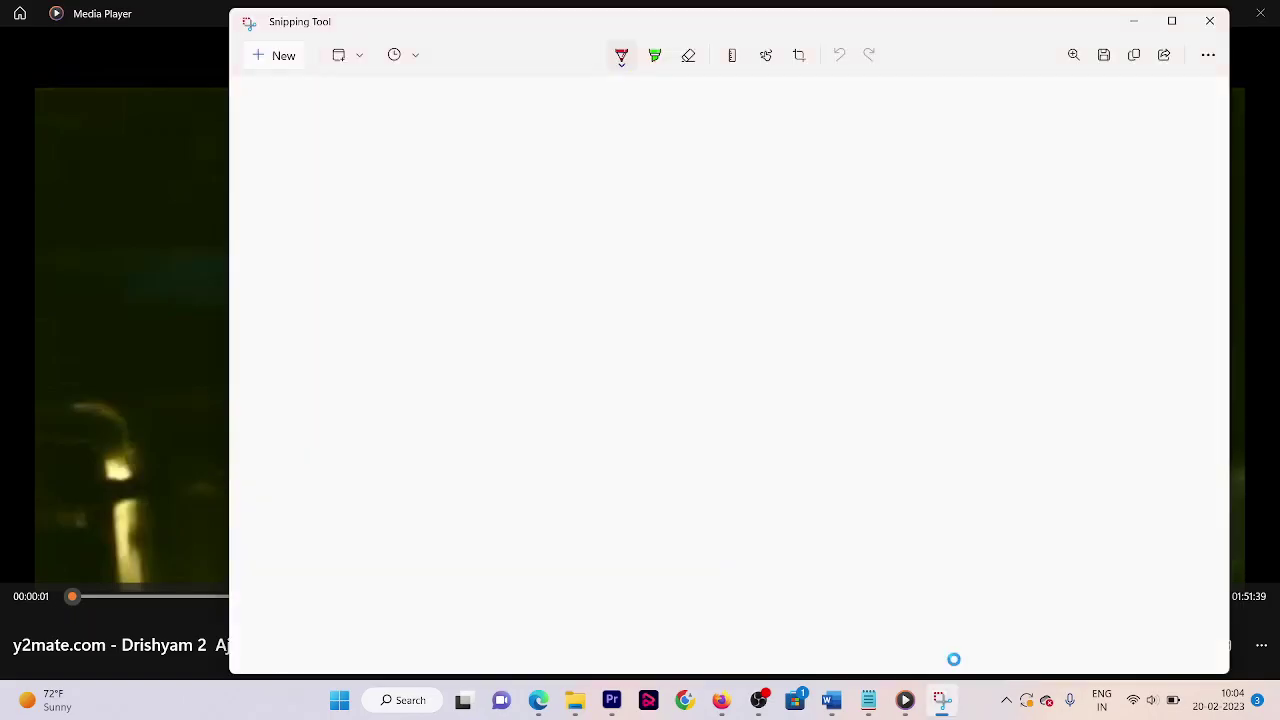
{"action": "left_click", "coordinate": [538, 700]}
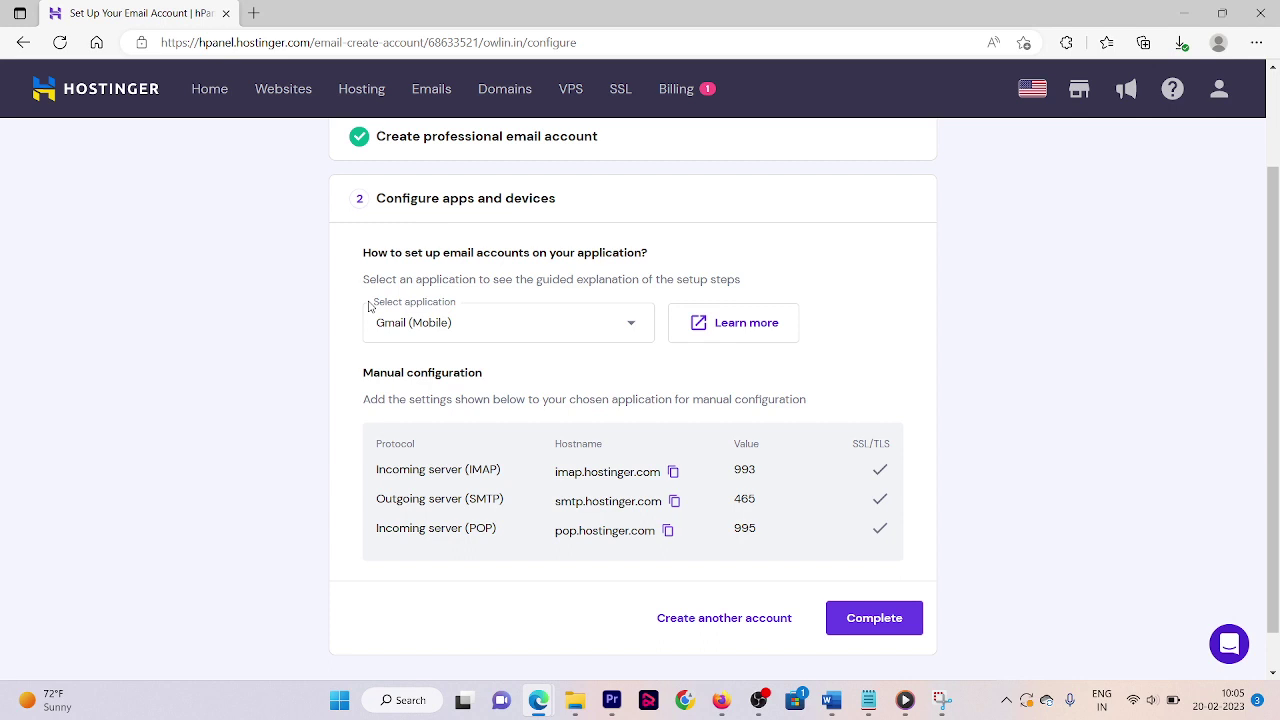
- Complete the mailbox setup and open a new browser tab
{"action": "left_click", "coordinate": [848, 630]}
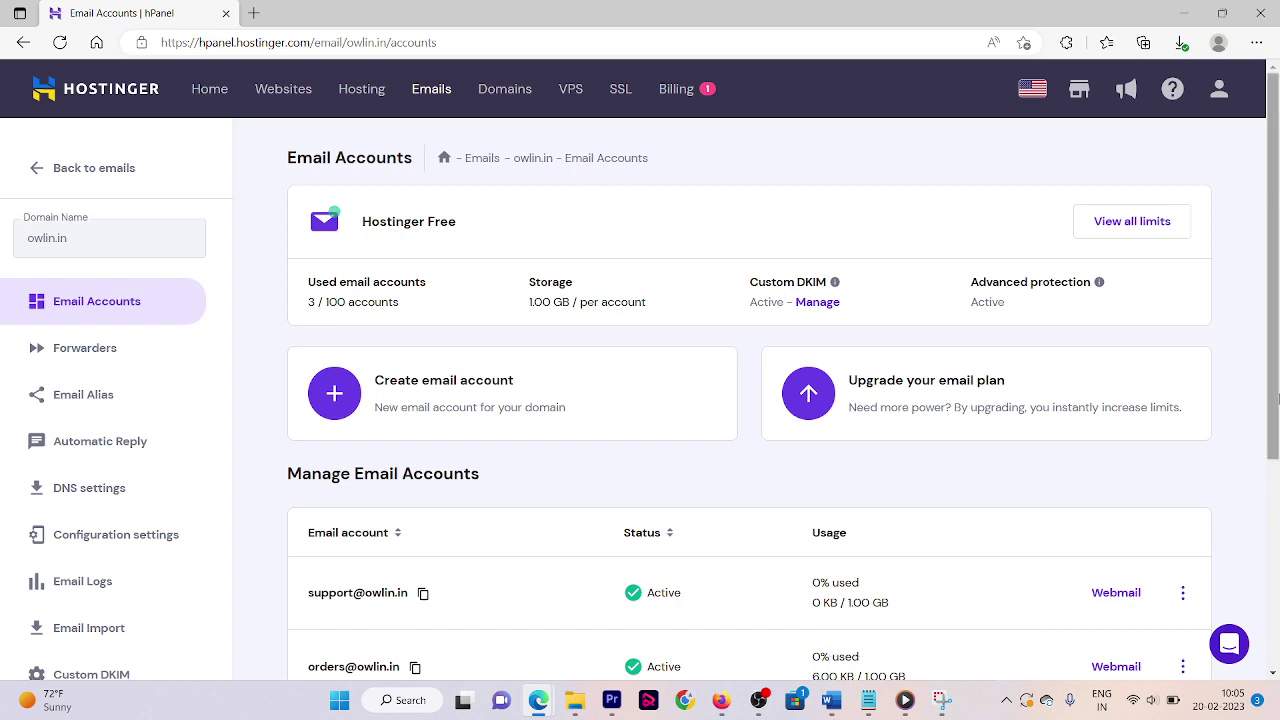
{"action": "scroll", "coordinate": [1276, 425], "scroll_direction": "down", "scroll_amount": 3}
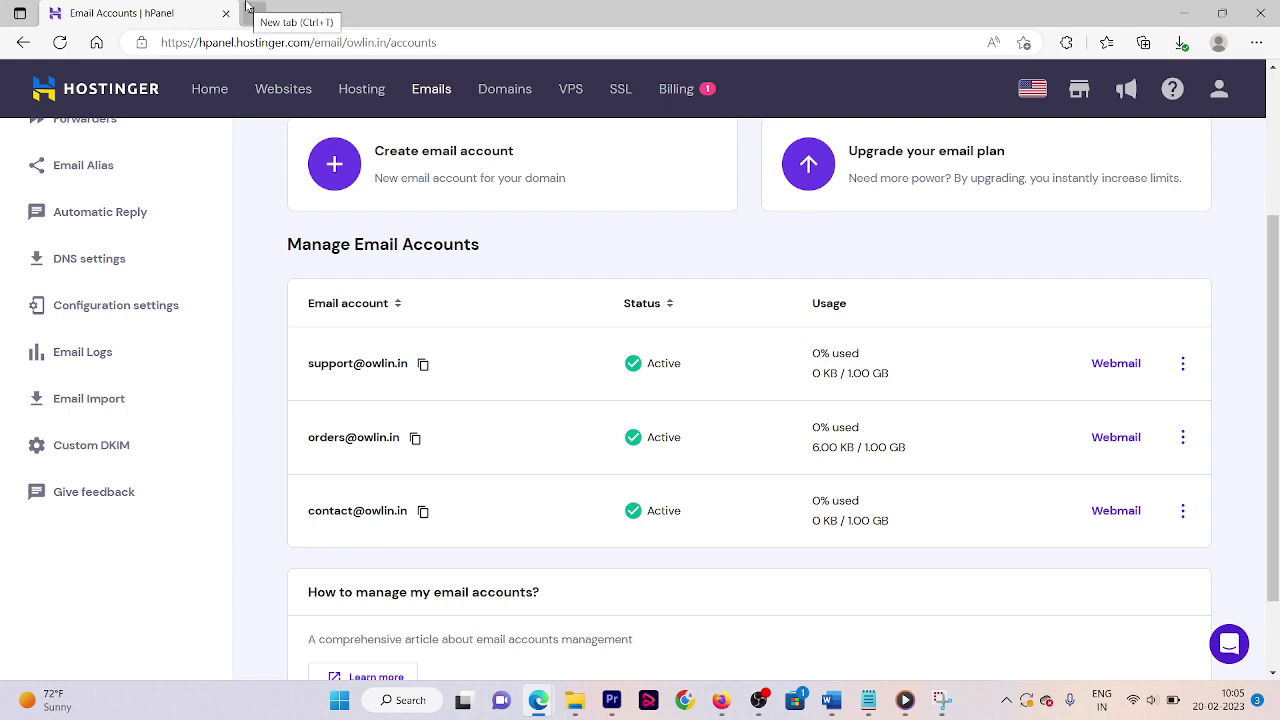
{"action": "left_click", "coordinate": [248, 12]}
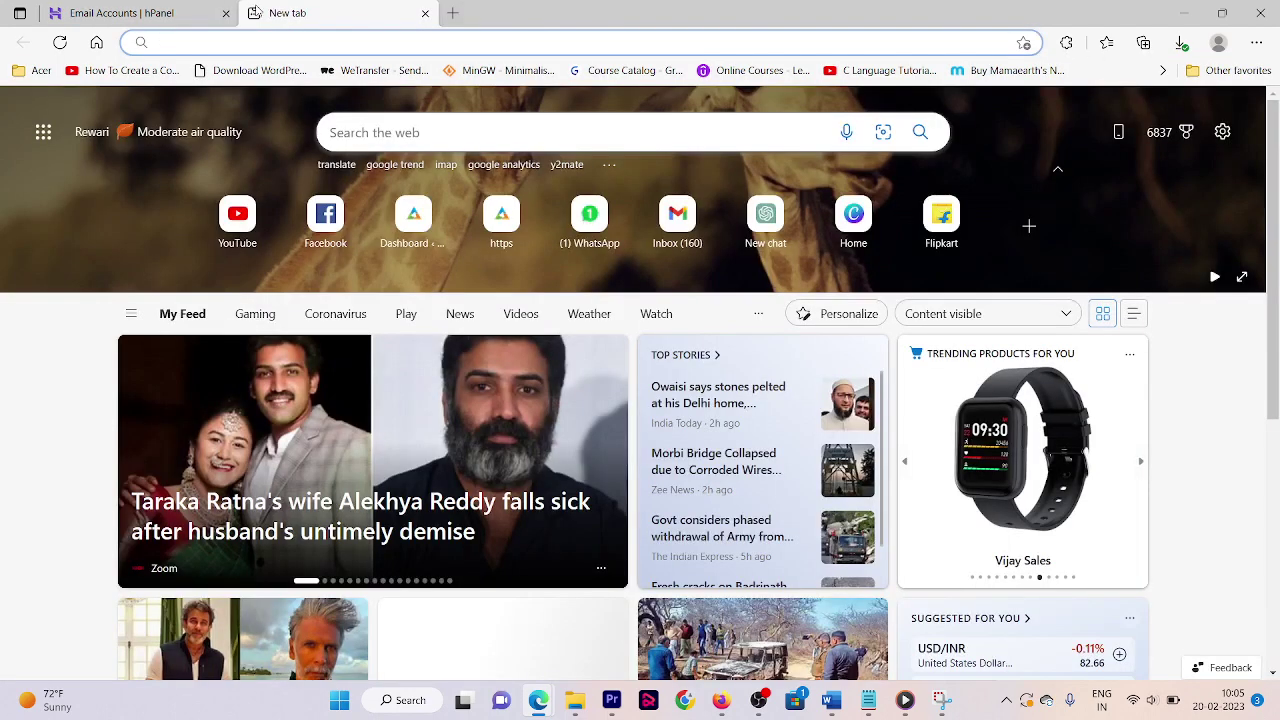
- Open Gmail and go to its full settings
{"action": "type", "text": "gmail.com"}
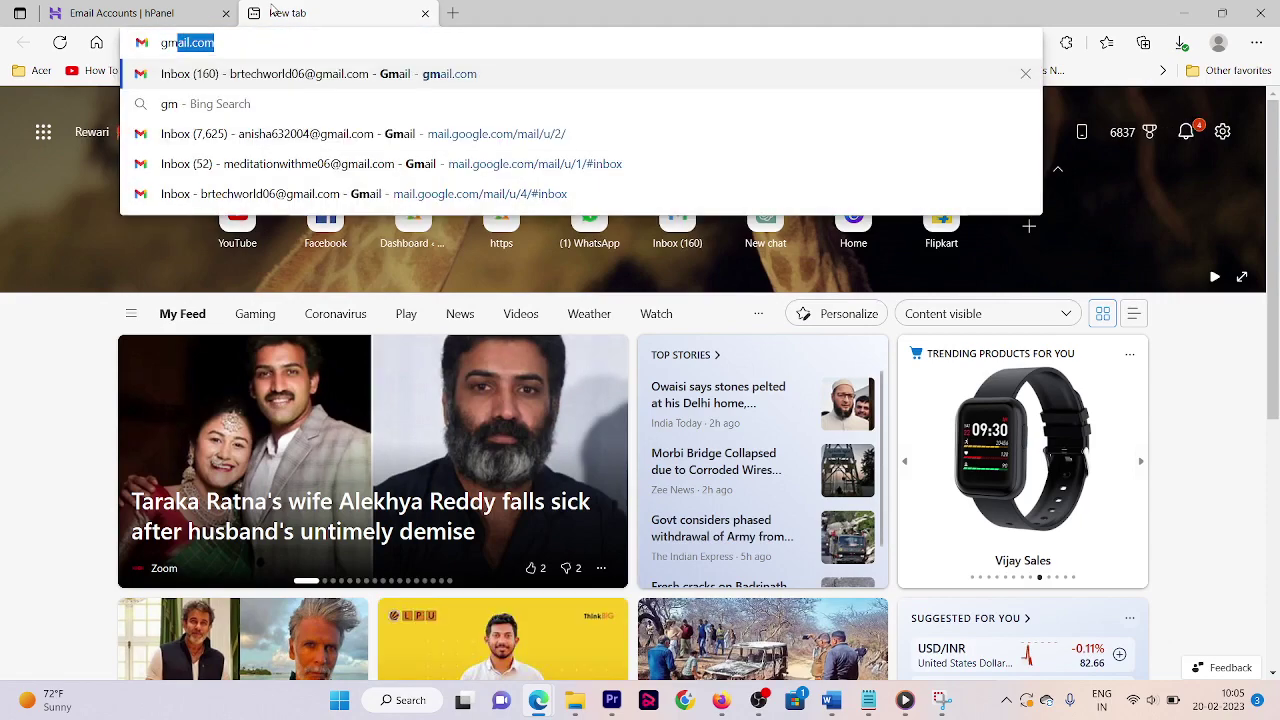
{"action": "key", "text": "Return"}
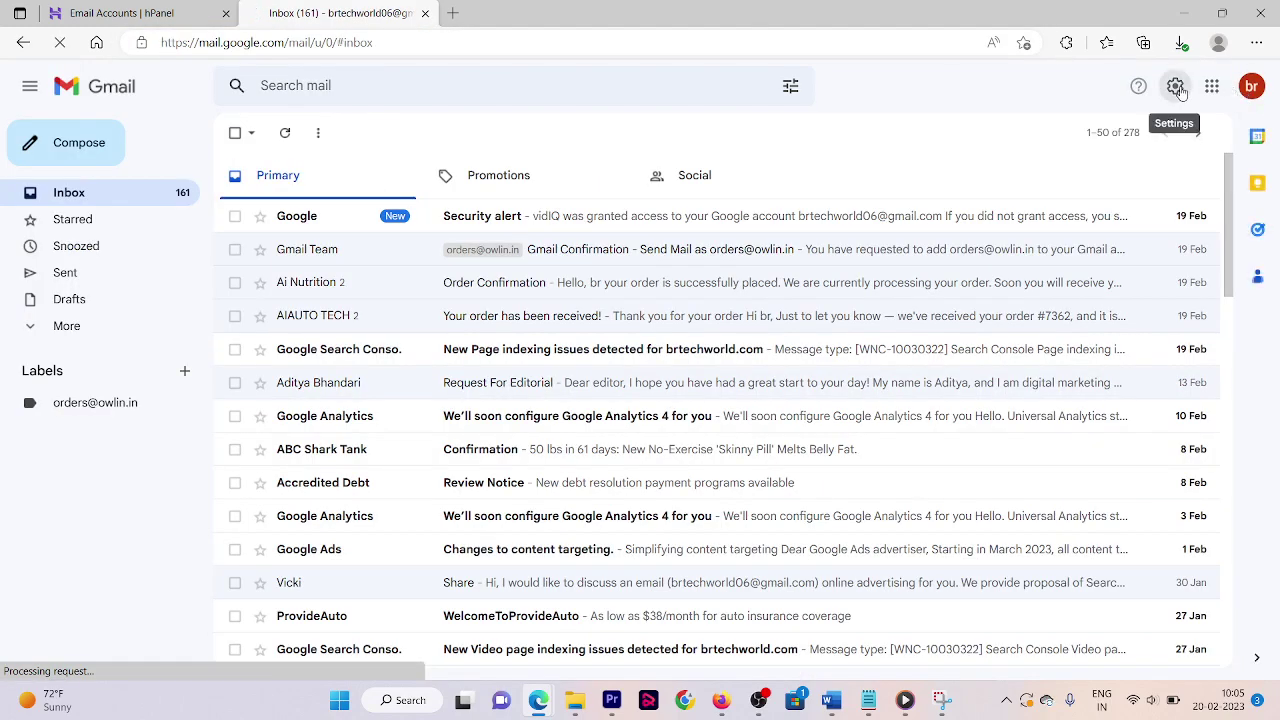
{"action": "left_click", "coordinate": [1177, 88]}
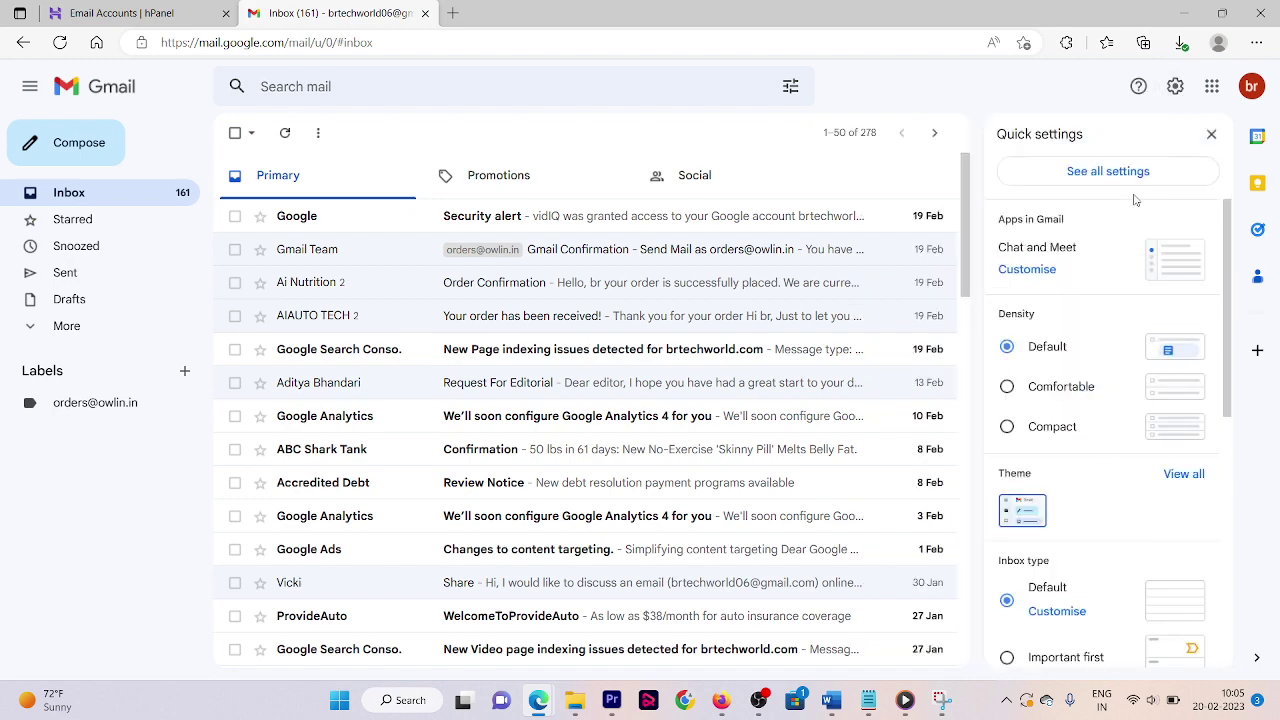
{"action": "left_click", "coordinate": [1080, 186]}
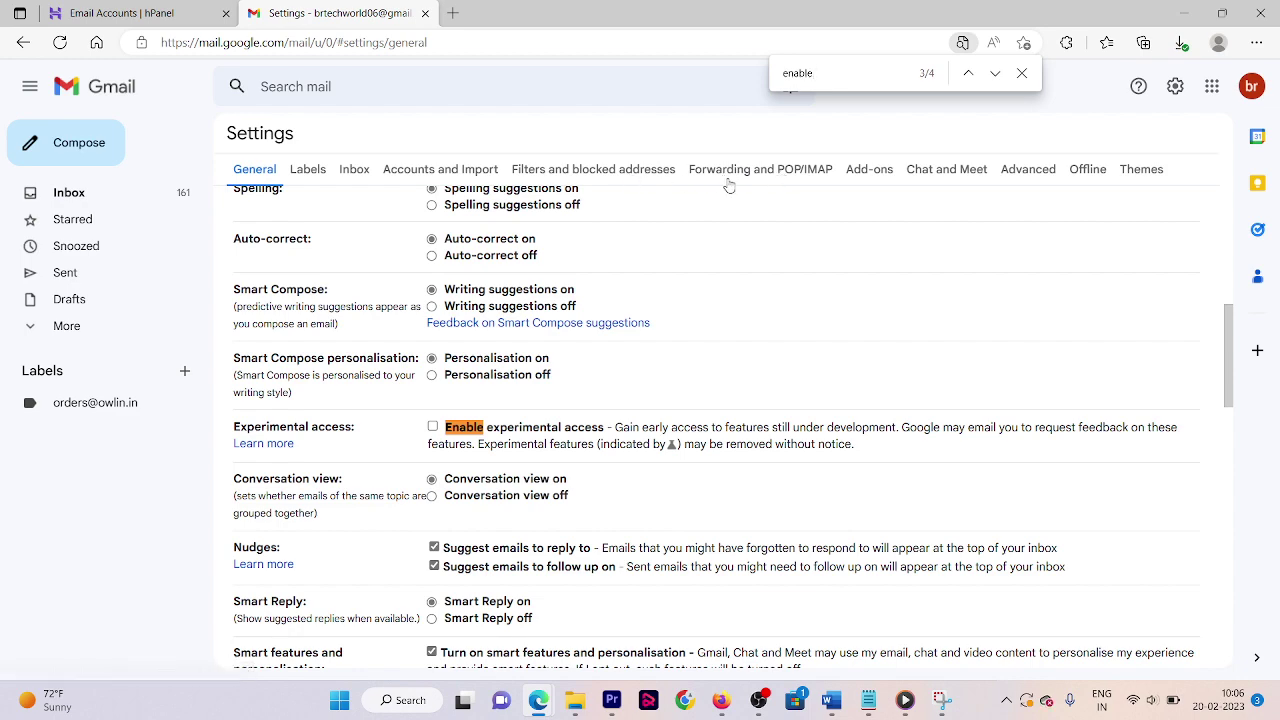
- Check the Forwarding and POP/IMAP tab, then start adding a send-as address under Accounts and Import
{"action": "left_click", "coordinate": [726, 169]}
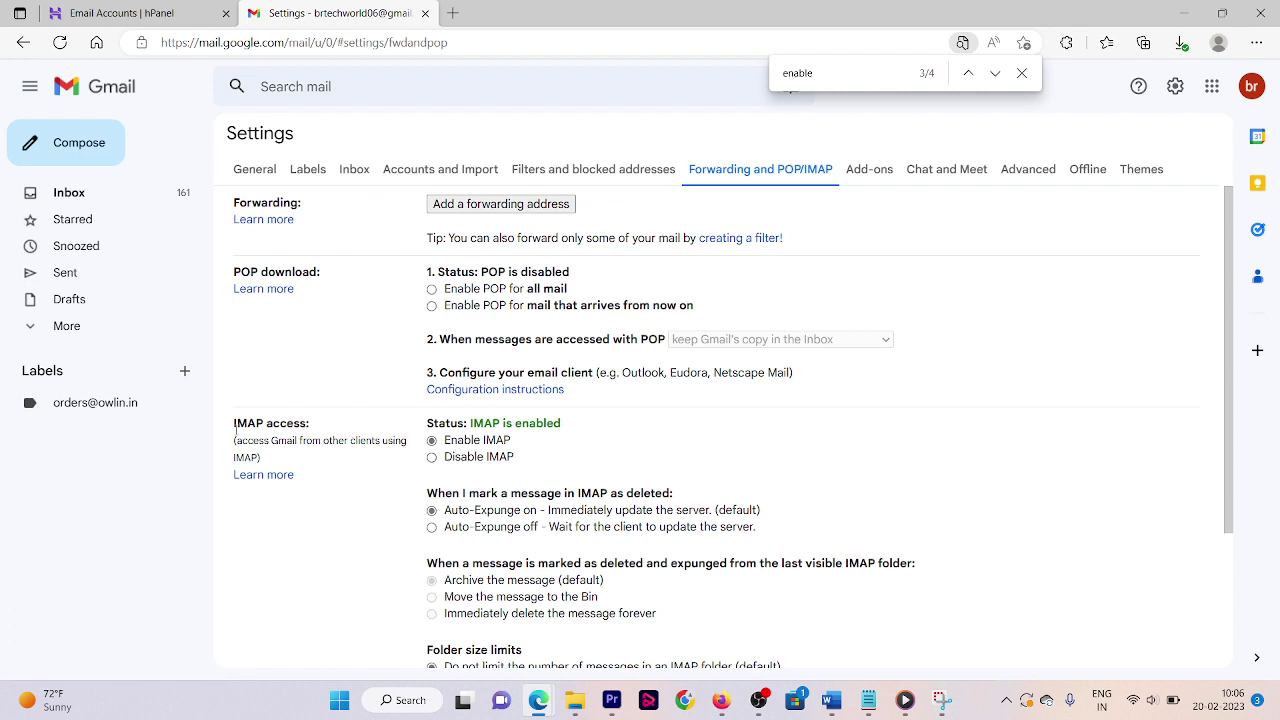
{"action": "left_click_drag", "start_coordinate": [235, 428], "coordinate": [243, 429]}
{"action": "left_click", "coordinate": [262, 437]}
{"action": "left_click_drag", "start_coordinate": [233, 425], "coordinate": [247, 424]}
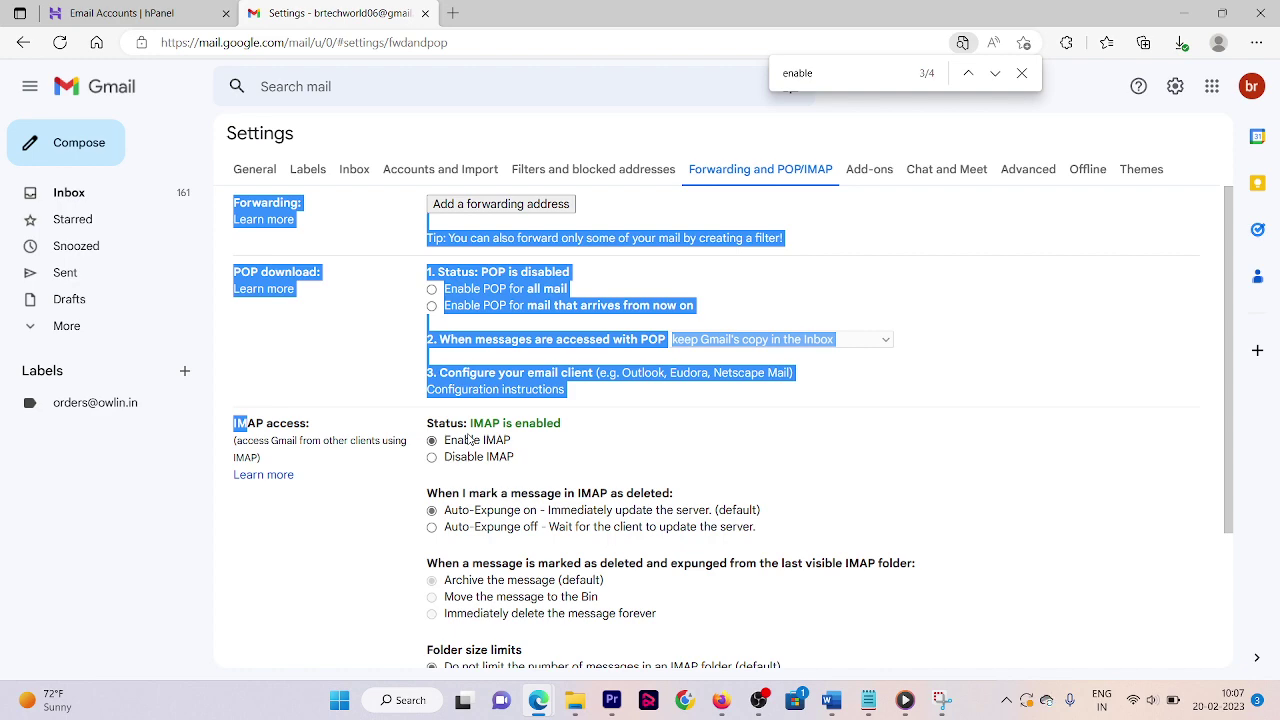
{"action": "left_click", "coordinate": [441, 170]}
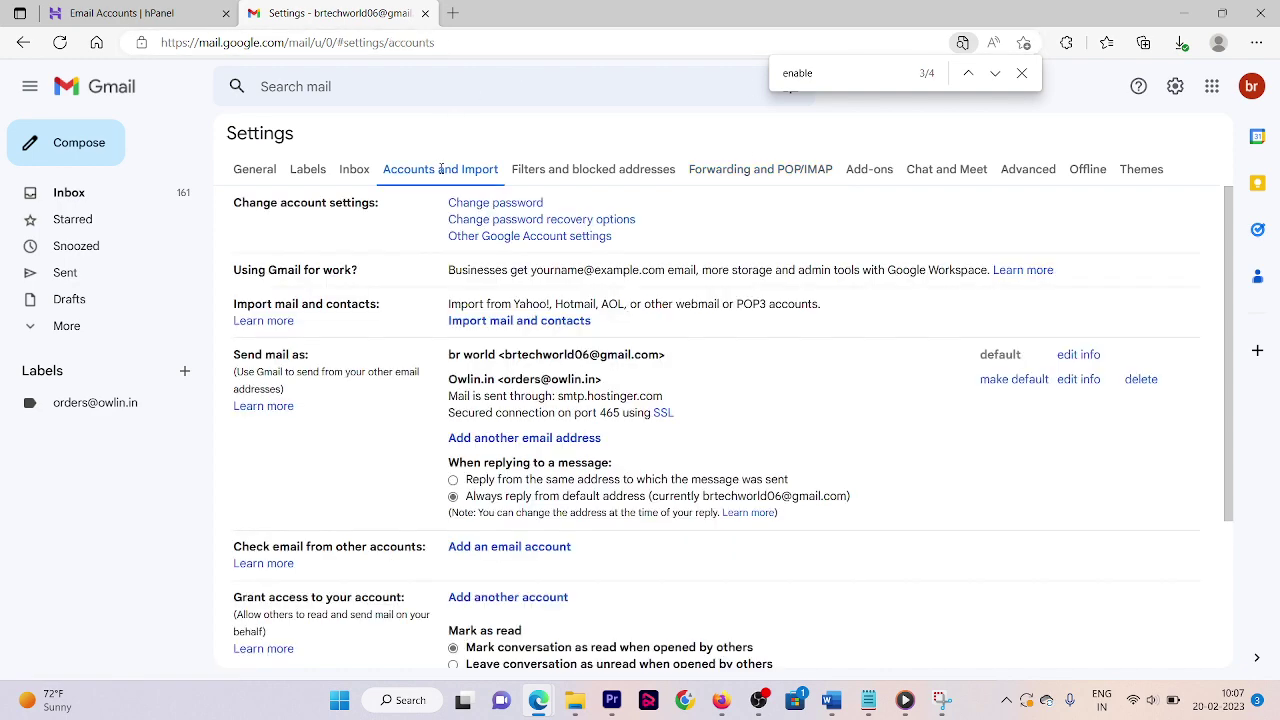
{"action": "left_click", "coordinate": [465, 440]}
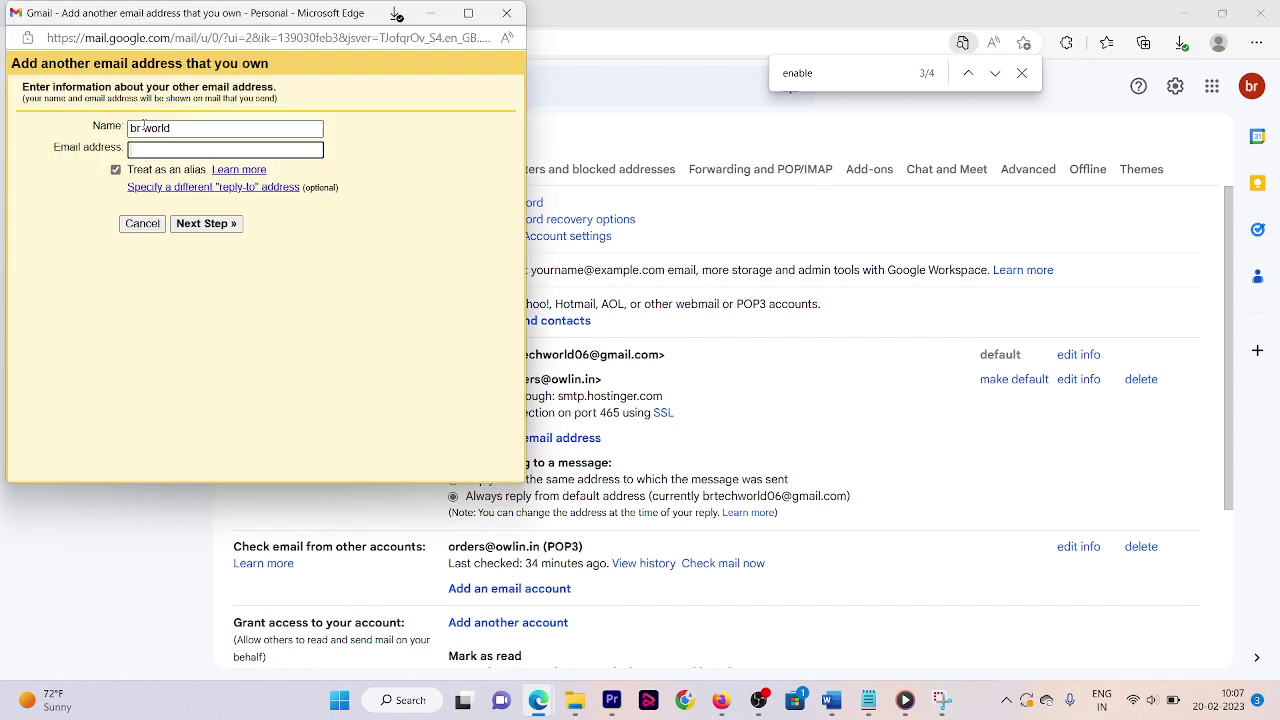
{"action": "double_click", "coordinate": [147, 127]}
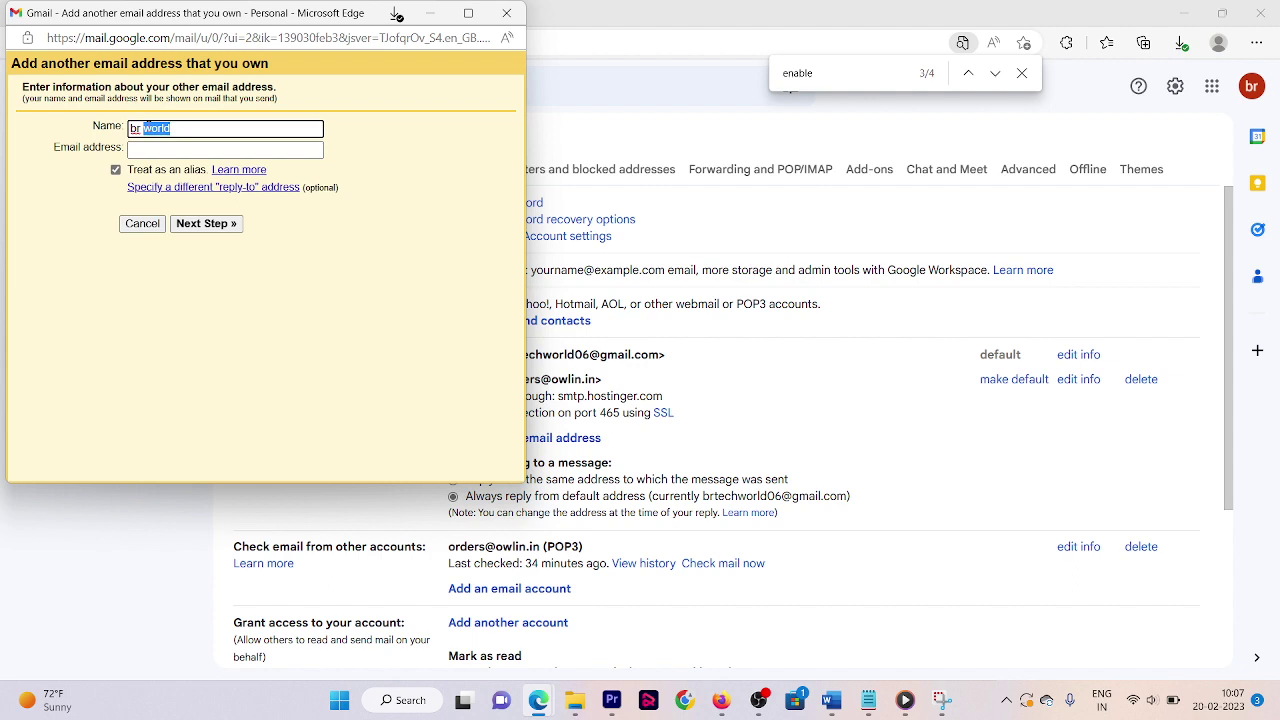
{"action": "triple_click", "coordinate": [147, 127]}
{"action": "type", "text": "Br T"}
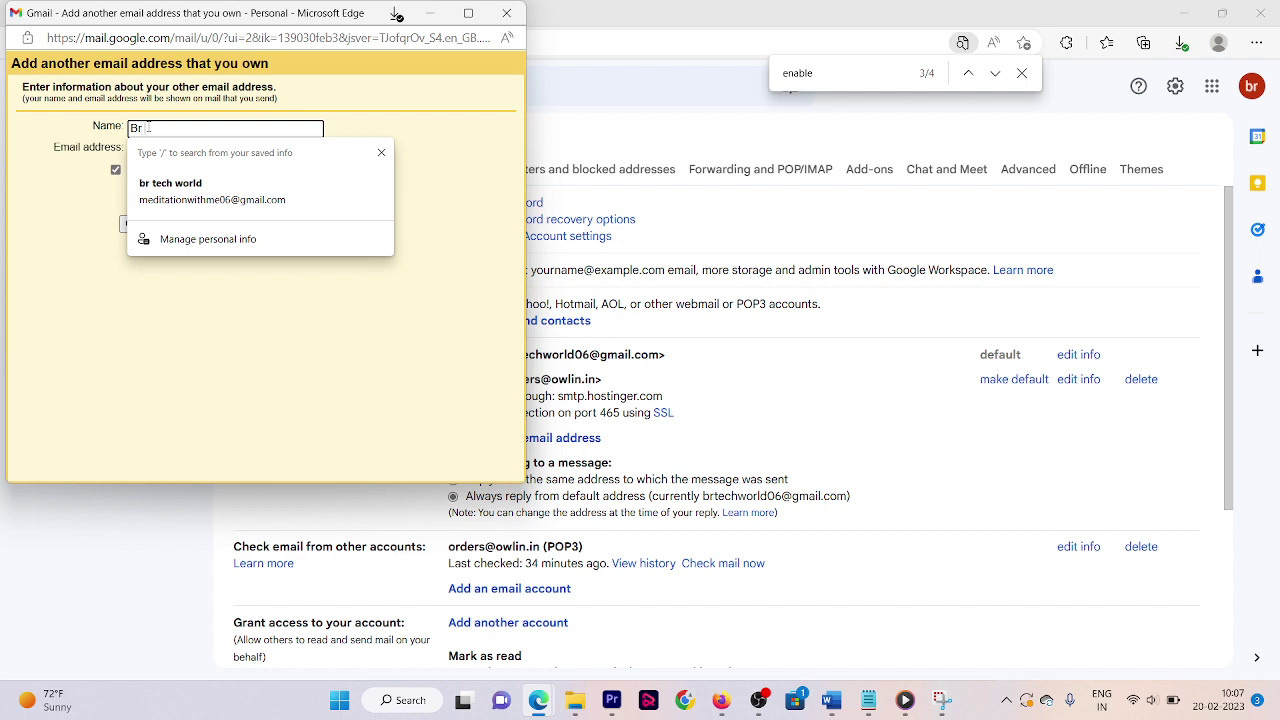
{"action": "key", "text": "BackSpace"}
{"action": "key", "text": "BackSpace"}
{"action": "type", "text": "Owli"}
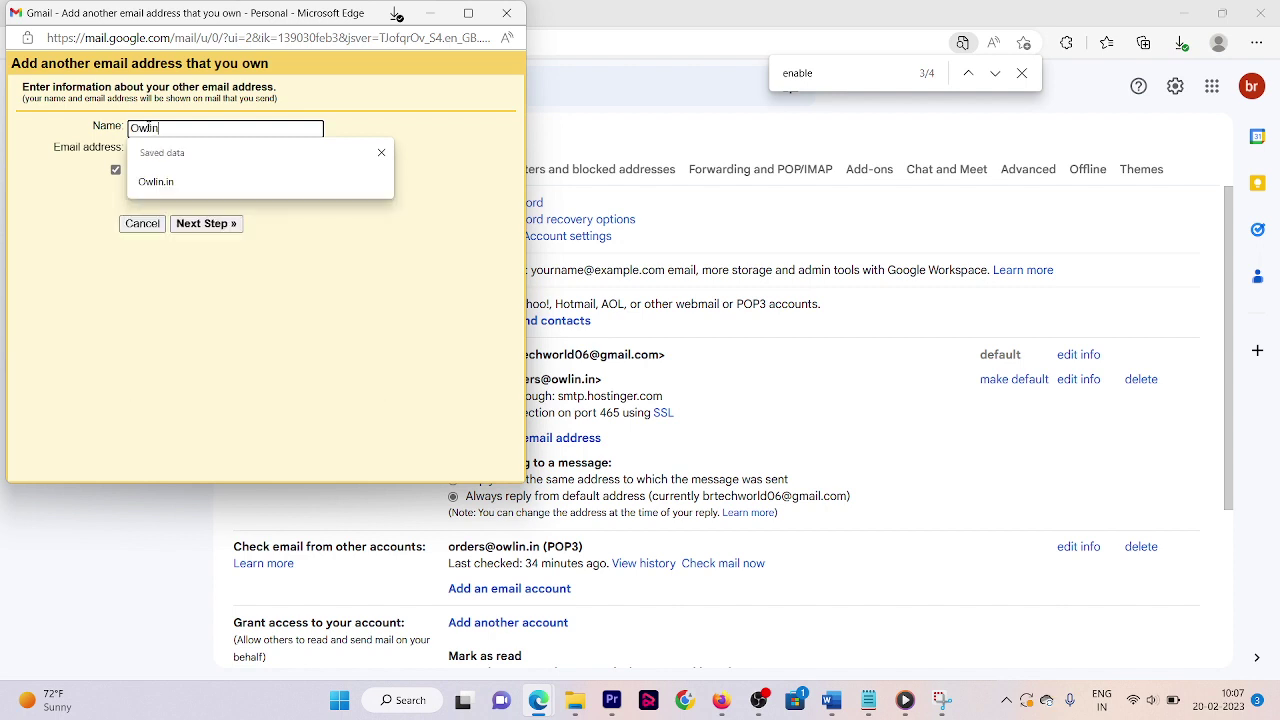
{"action": "type", "text": "n"}
{"action": "double_click", "coordinate": [100, 148]}
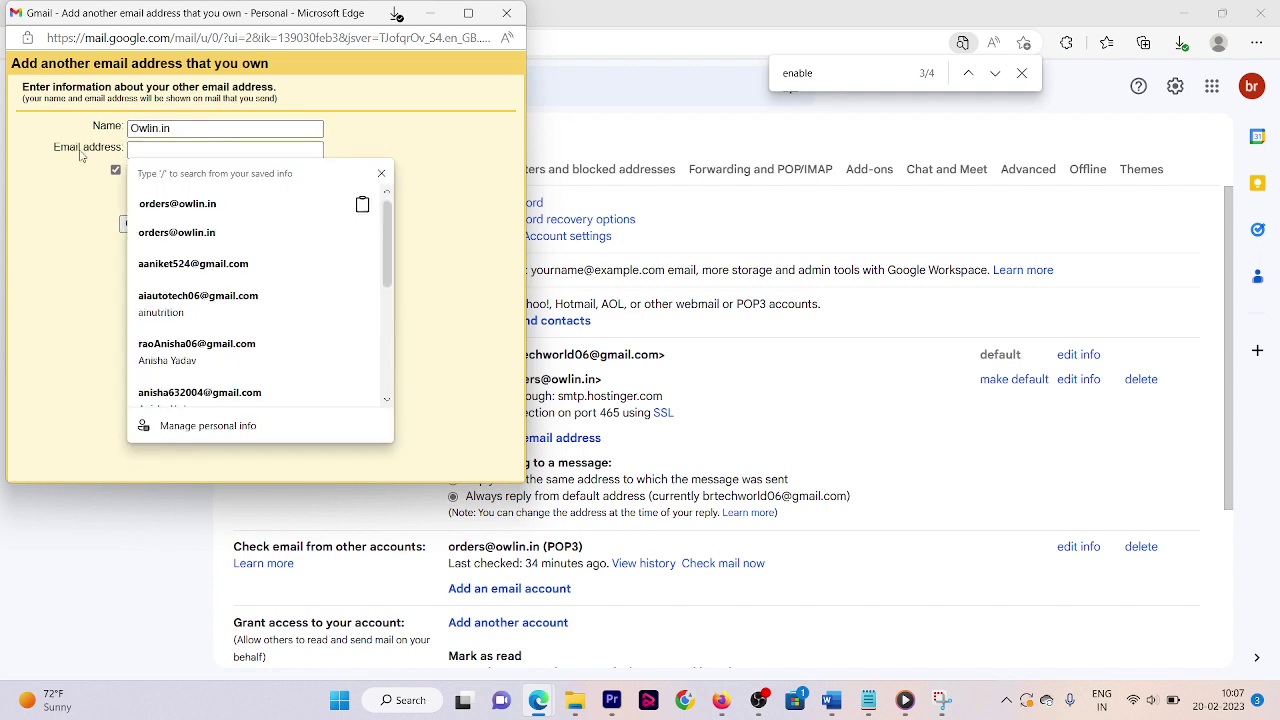
{"action": "left_click", "coordinate": [161, 150]}
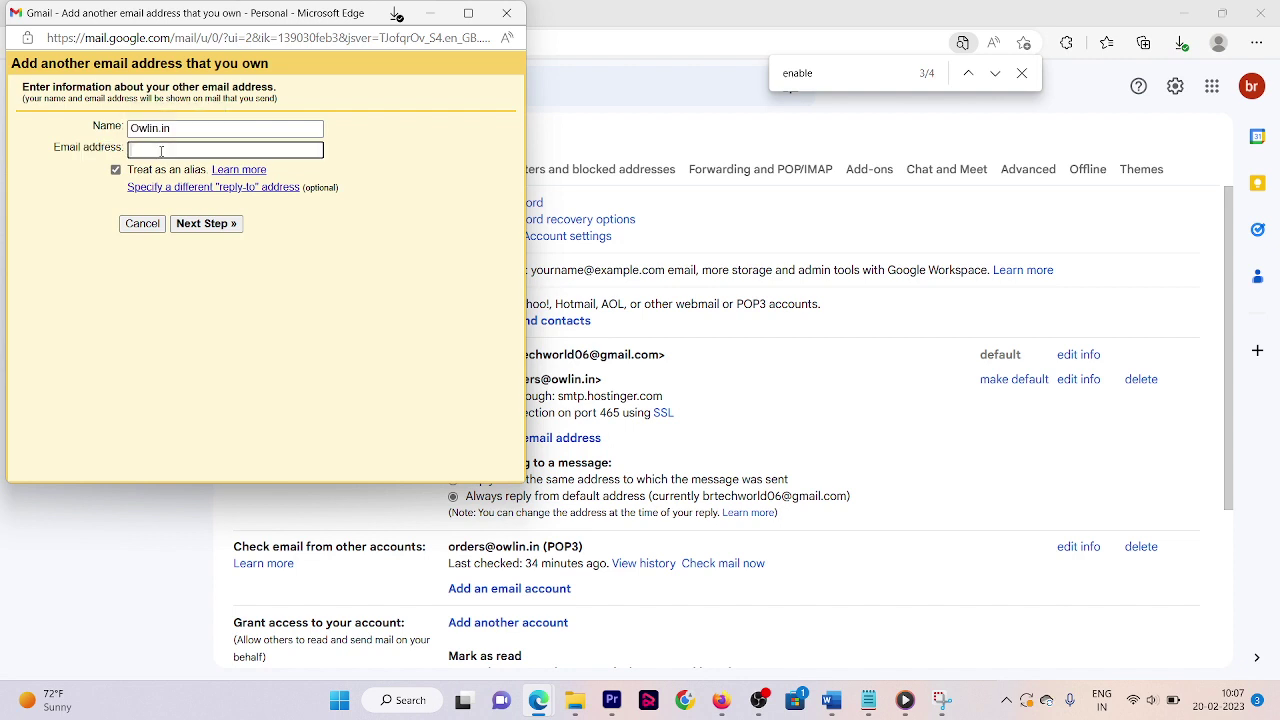
{"action": "left_click", "coordinate": [191, 224]}
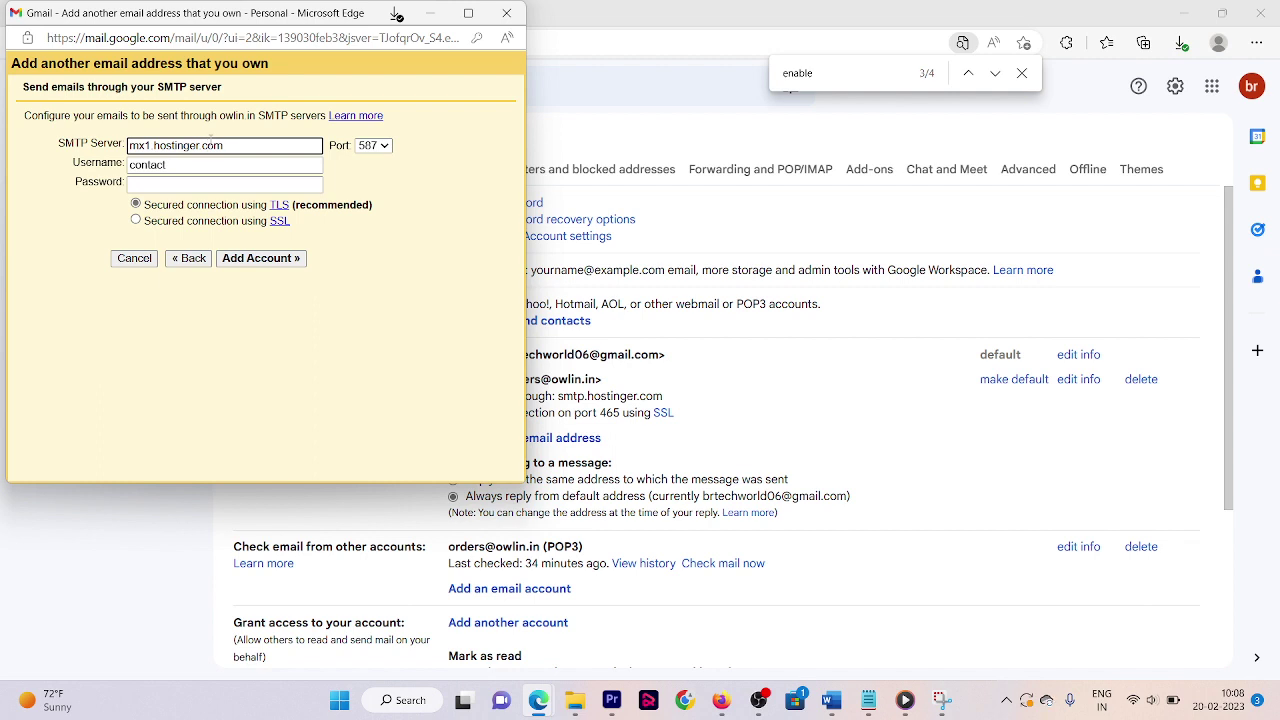
- Change the SMTP server to smtp.hostinger.com and the port to 465, checking Hostinger's settings
{"action": "key", "text": "ctrl+a"}
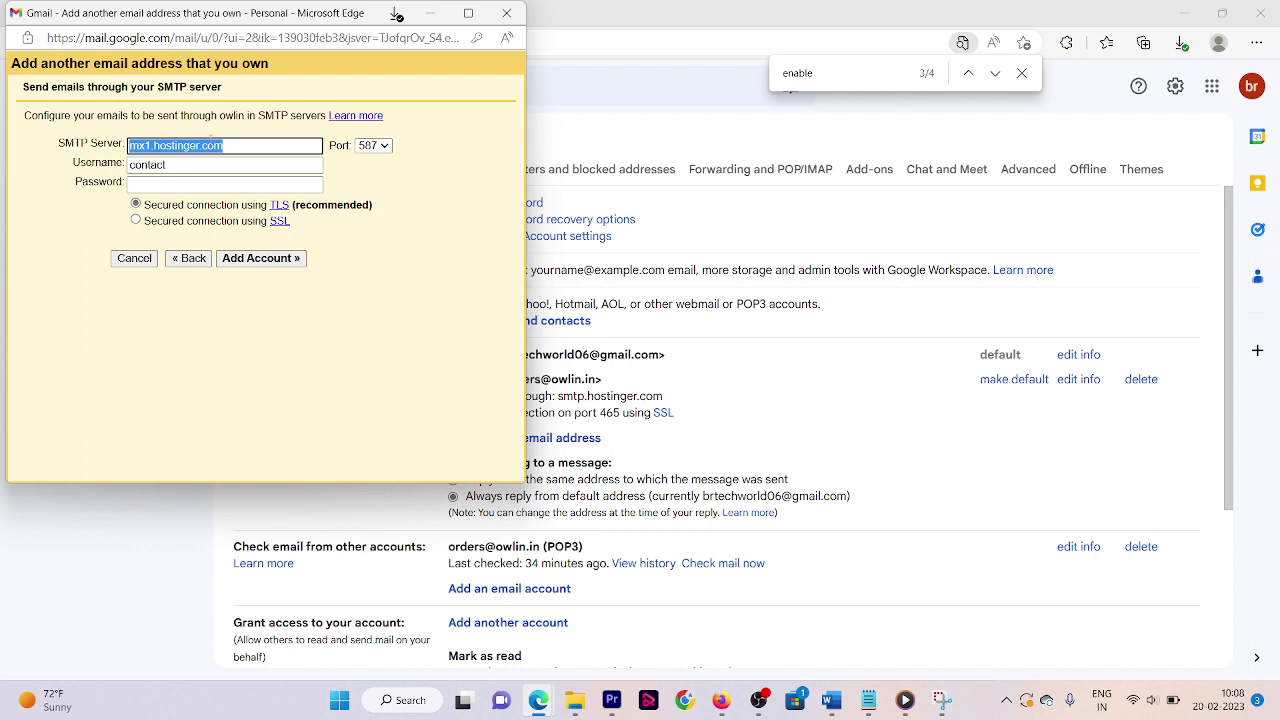
{"action": "key", "text": "alt+Tab"}
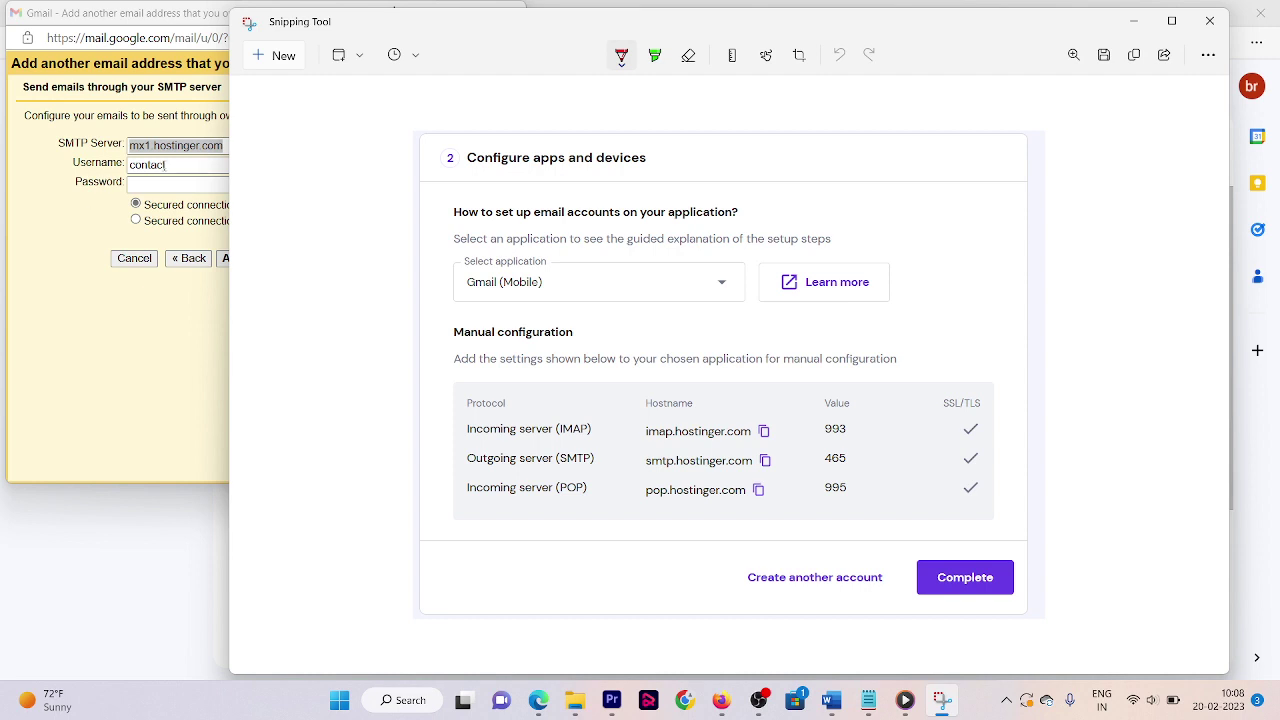
{"action": "left_click", "coordinate": [143, 153]}
{"action": "double_click", "coordinate": [143, 153]}
{"action": "type", "text": "smtp"}
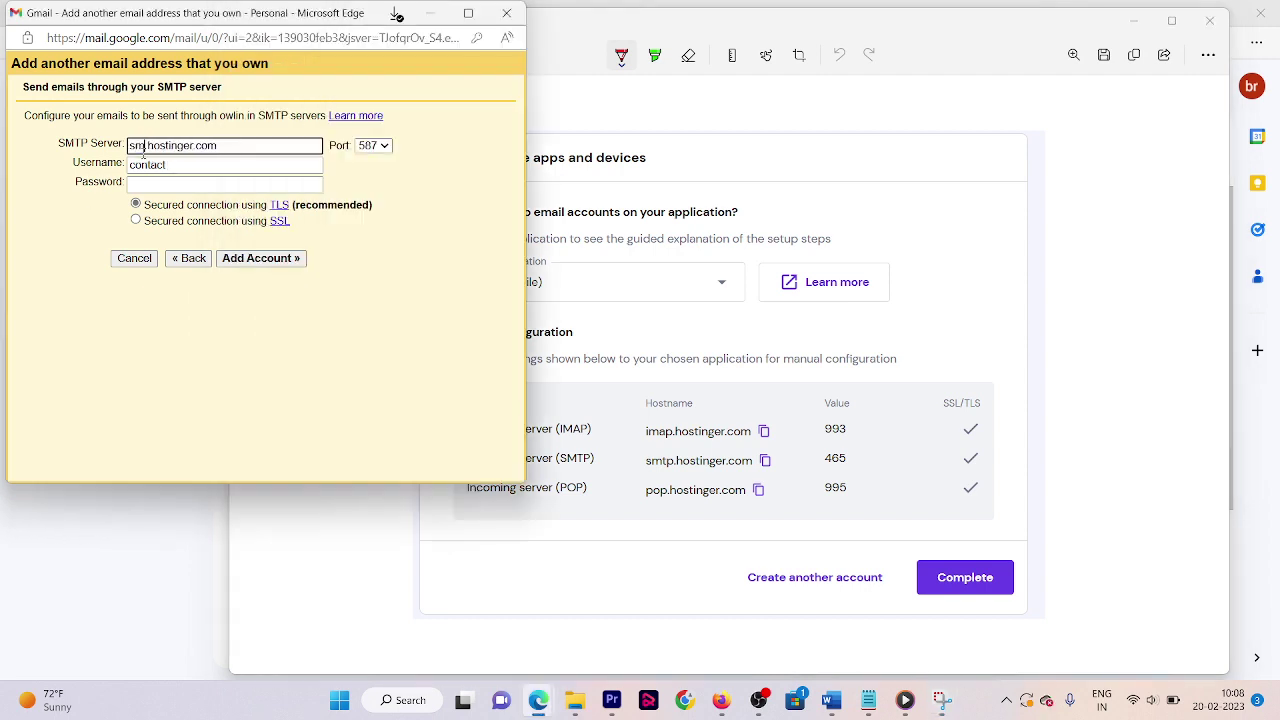
{"action": "key", "text": "alt+Tab"}
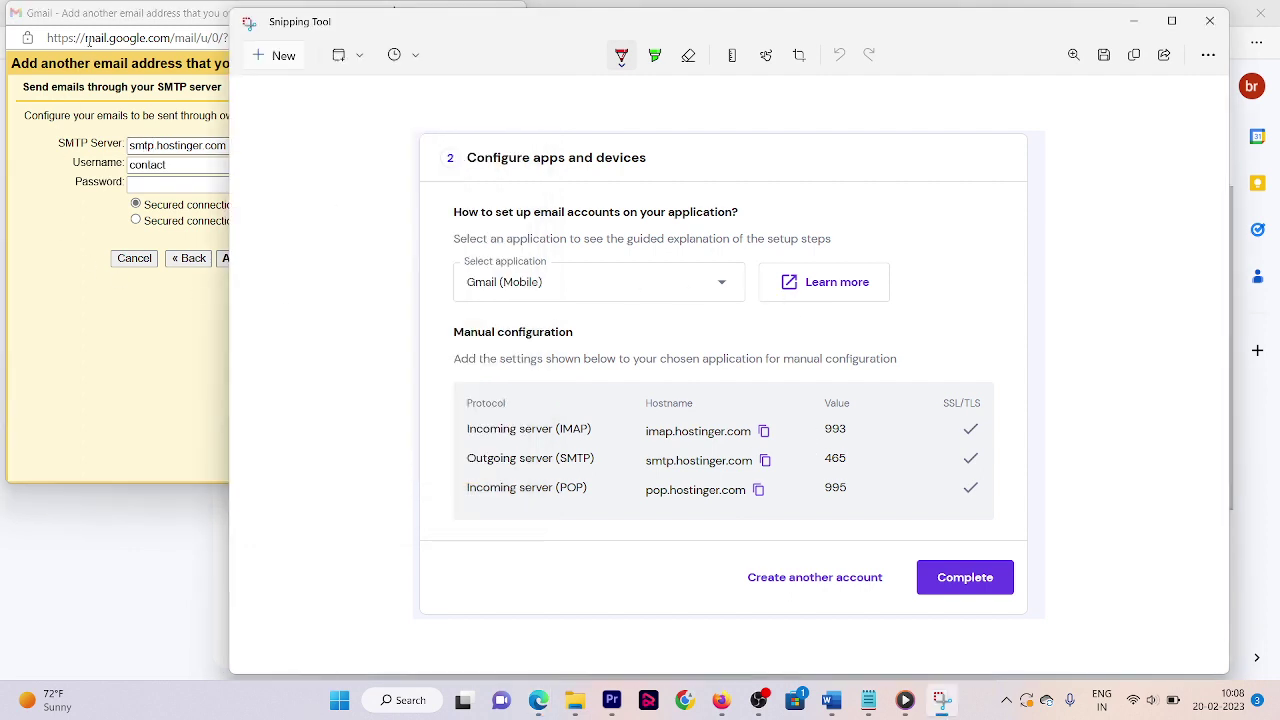
{"action": "left_click", "coordinate": [60, 137]}
{"action": "left_click", "coordinate": [378, 146]}
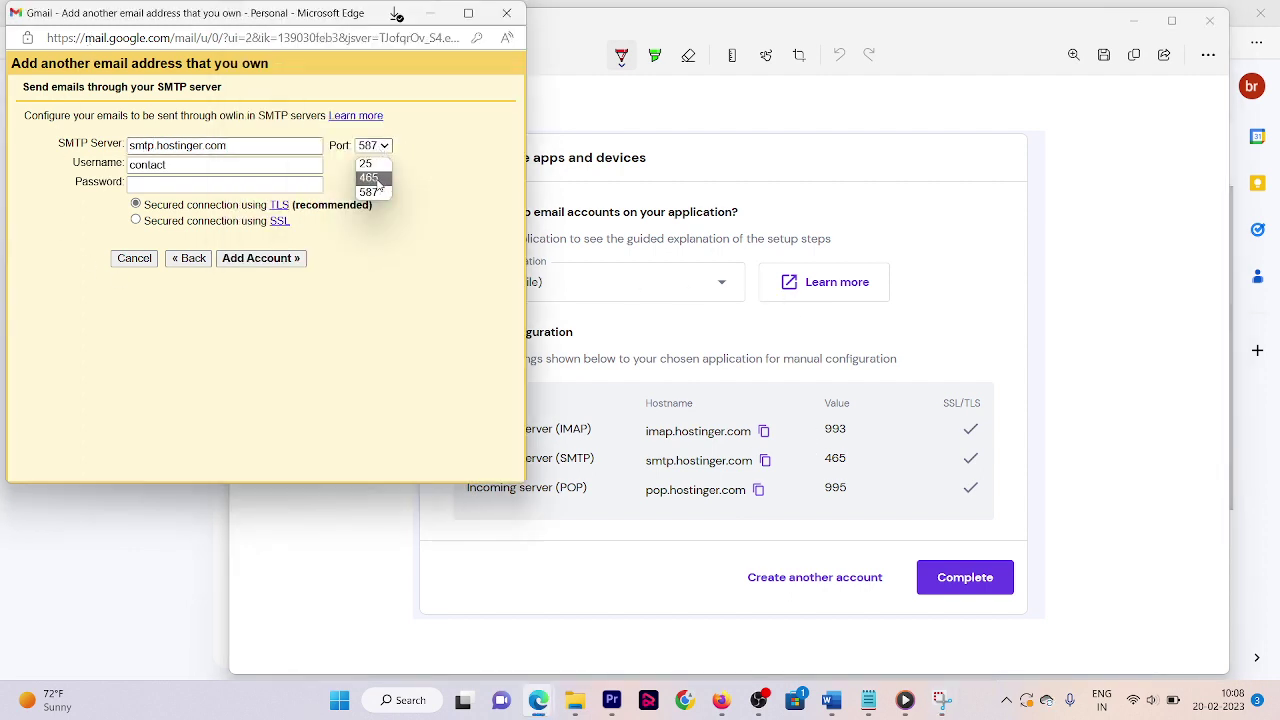
{"action": "left_click", "coordinate": [379, 180]}
- Enter the full contact mailbox address as username, paste its password, and add the account
{"action": "double_click", "coordinate": [155, 165]}
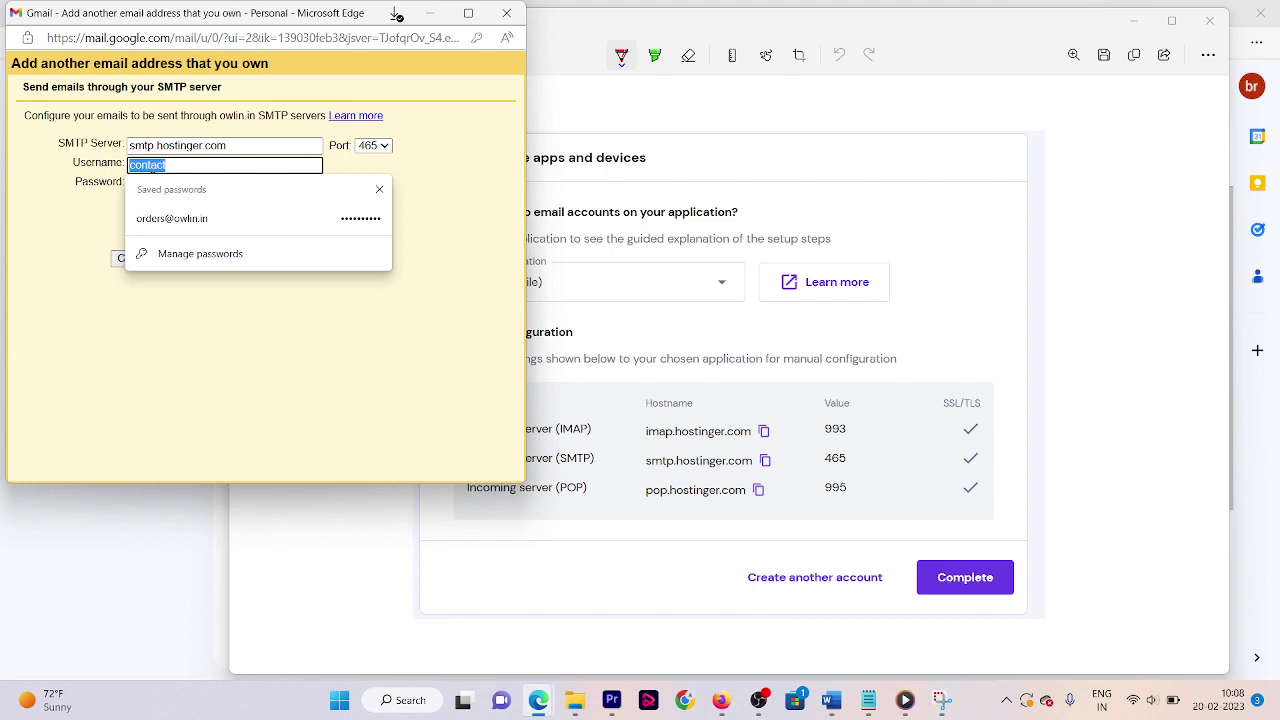
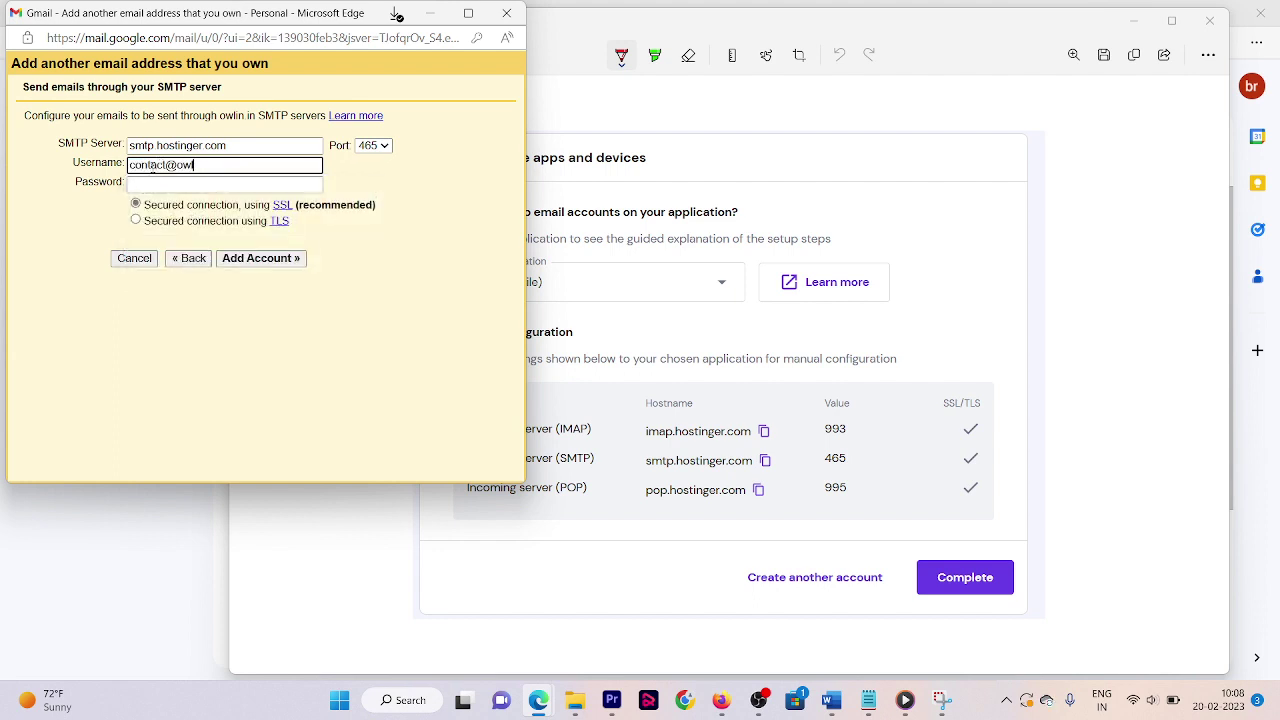
{"action": "left_click", "coordinate": [178, 185]}
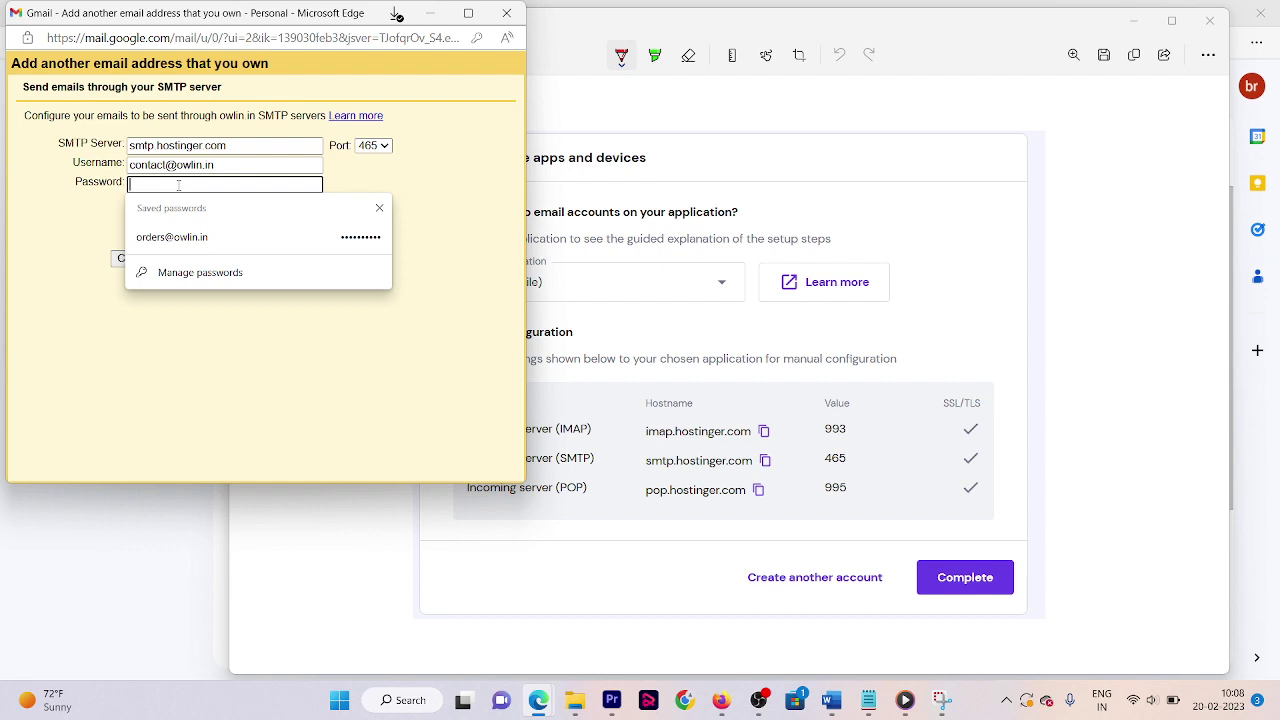
{"action": "key", "text": "ctrl+v"}
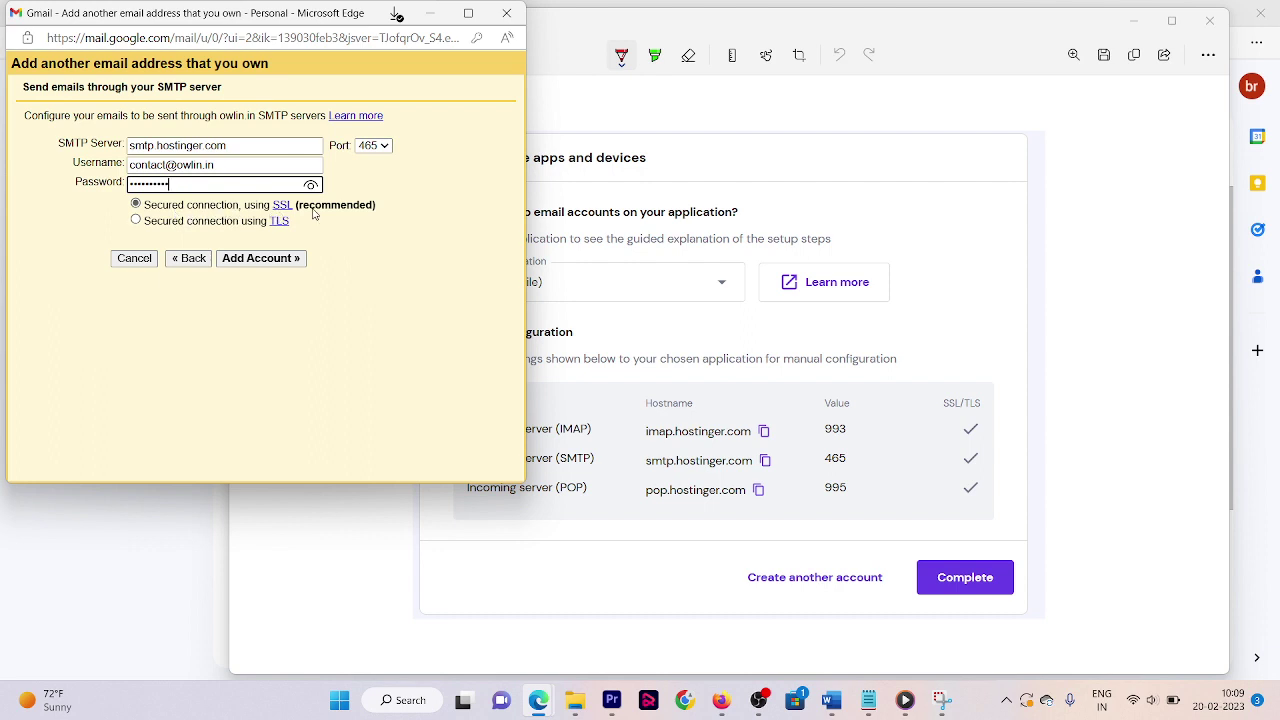
{"action": "left_click", "coordinate": [229, 260]}
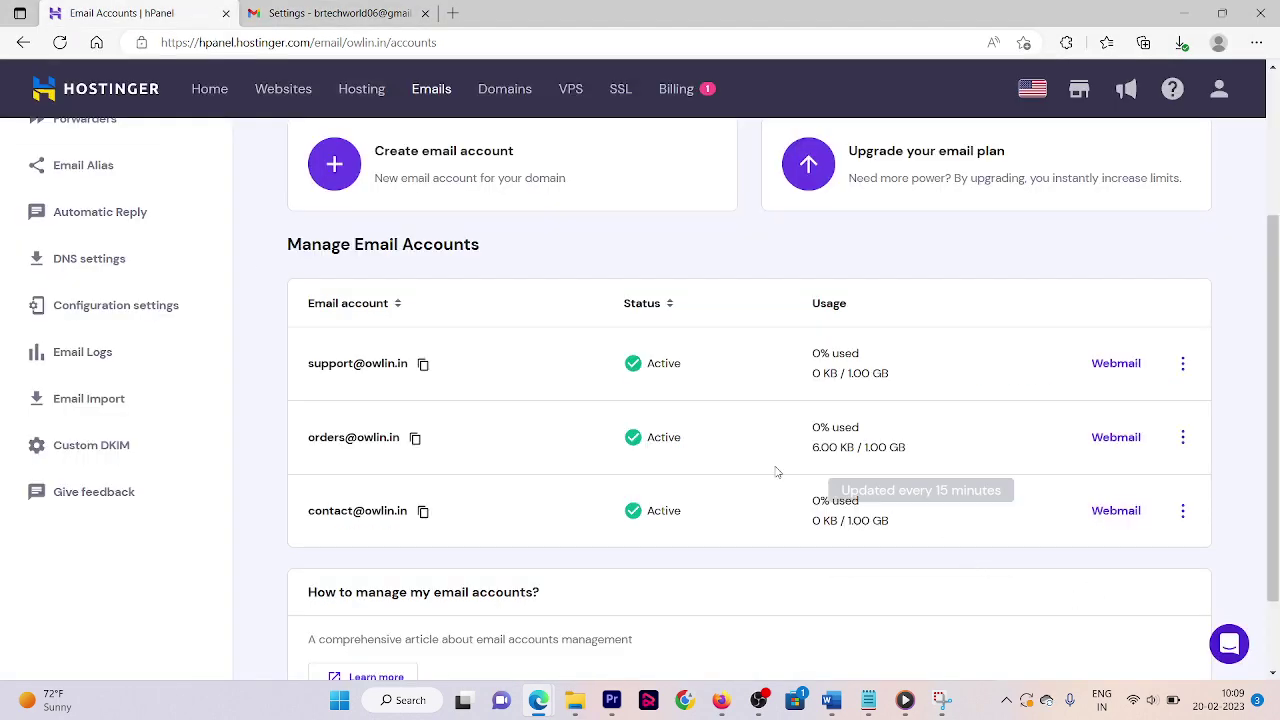
- Open Webmail for the contact account, sign out, and clear the prefilled username
{"action": "left_click", "coordinate": [1137, 510]}
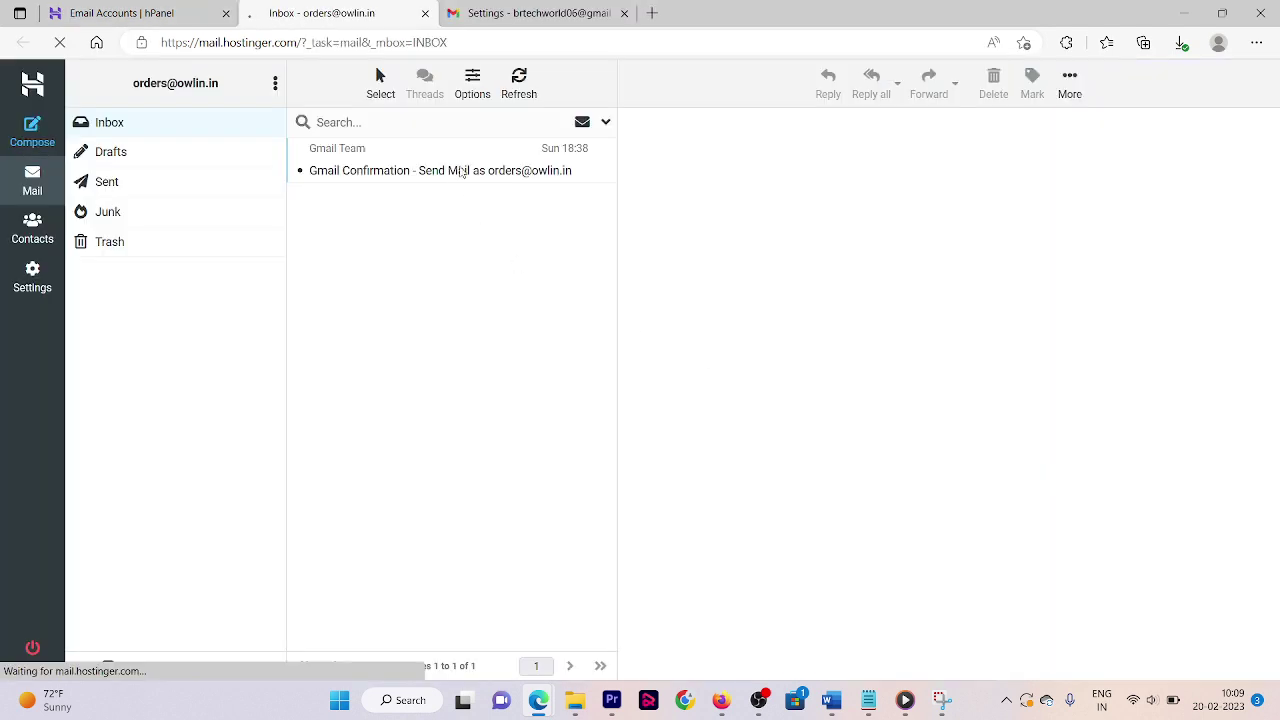
{"action": "left_click", "coordinate": [108, 211]}
{"action": "left_click", "coordinate": [32, 648]}
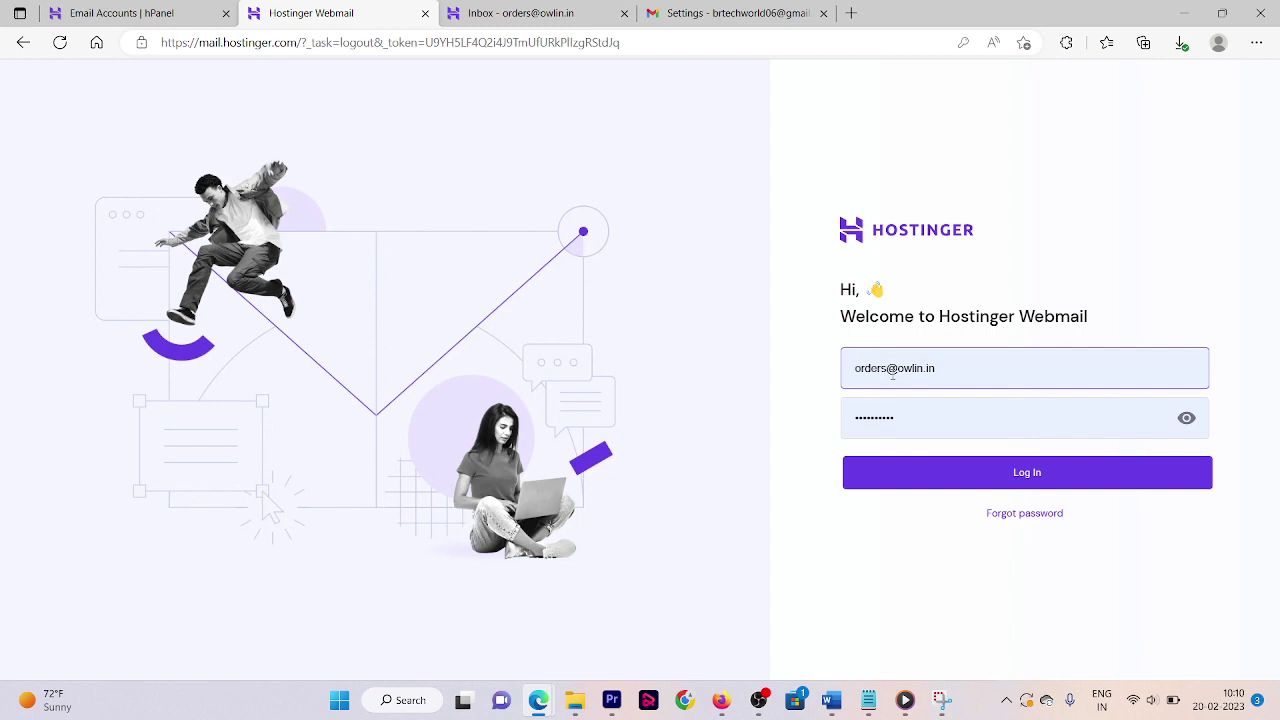
{"action": "key", "text": "ctrl+a"}
{"action": "key", "text": "BackSpace"}
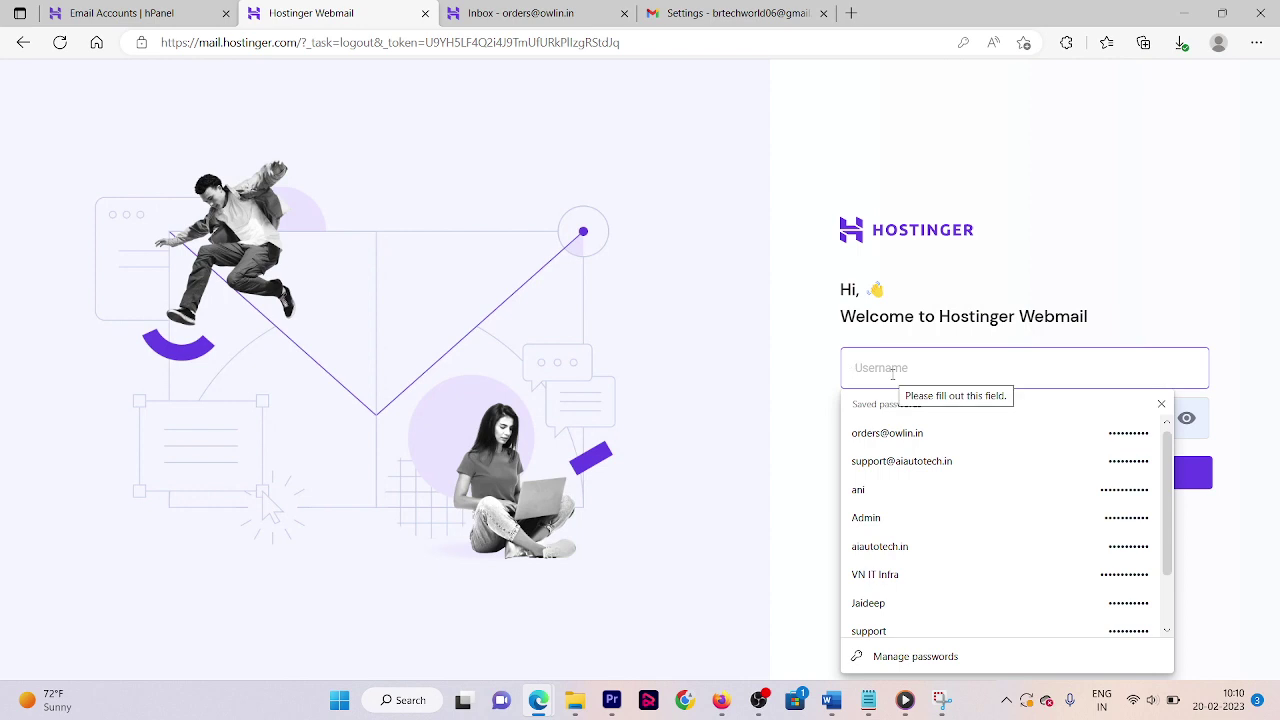
- Log in to Webmail as the contact mailbox and open Gmail's confirmation email
{"action": "left_click", "coordinate": [1161, 404]}
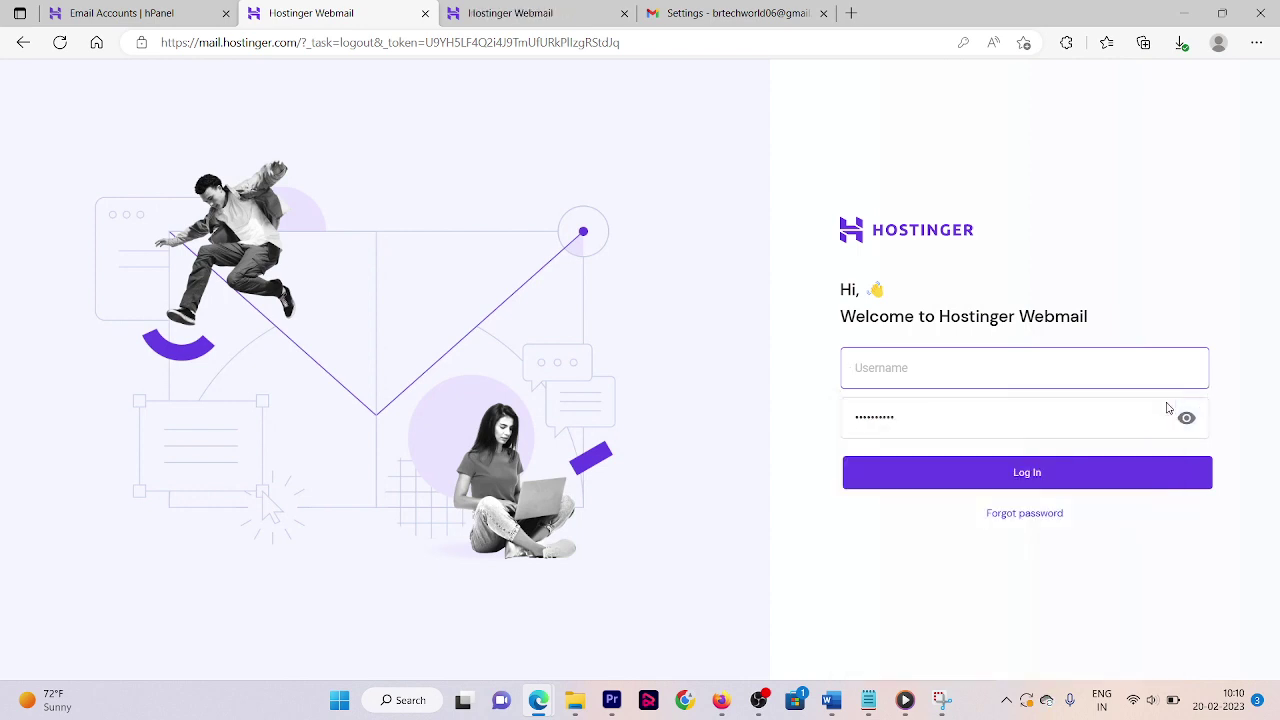
{"action": "left_click", "coordinate": [1045, 384]}
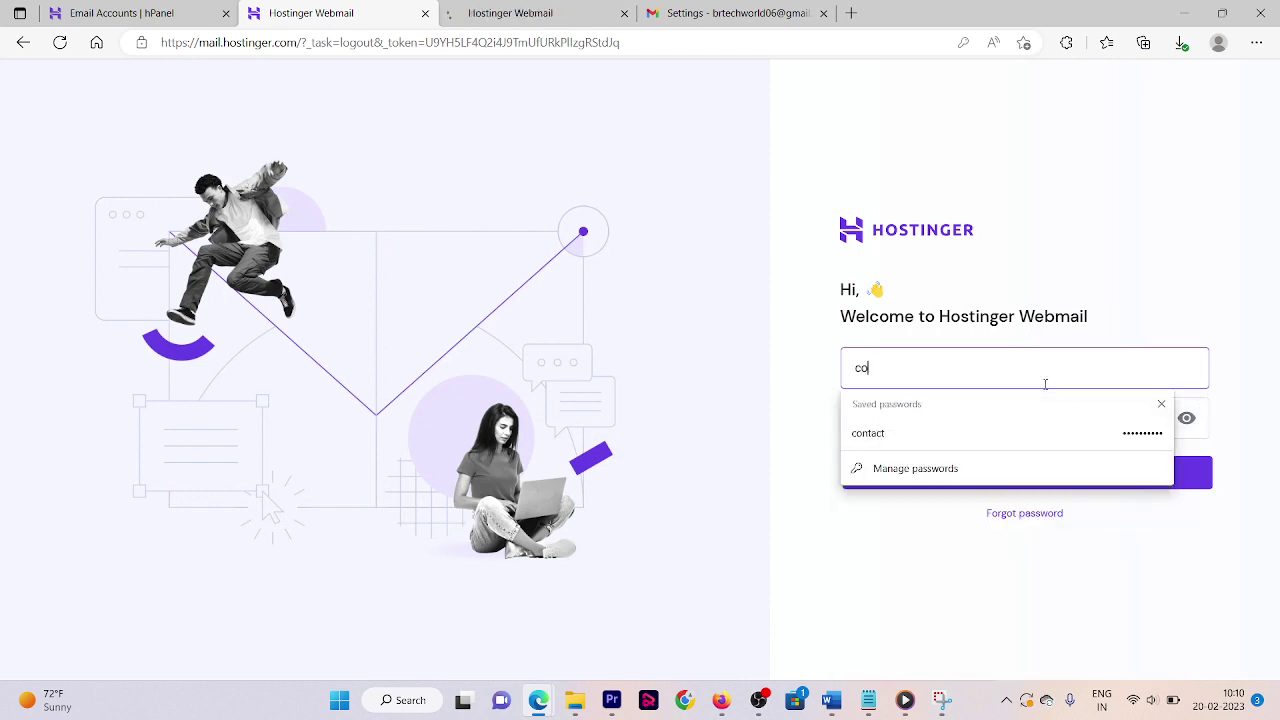
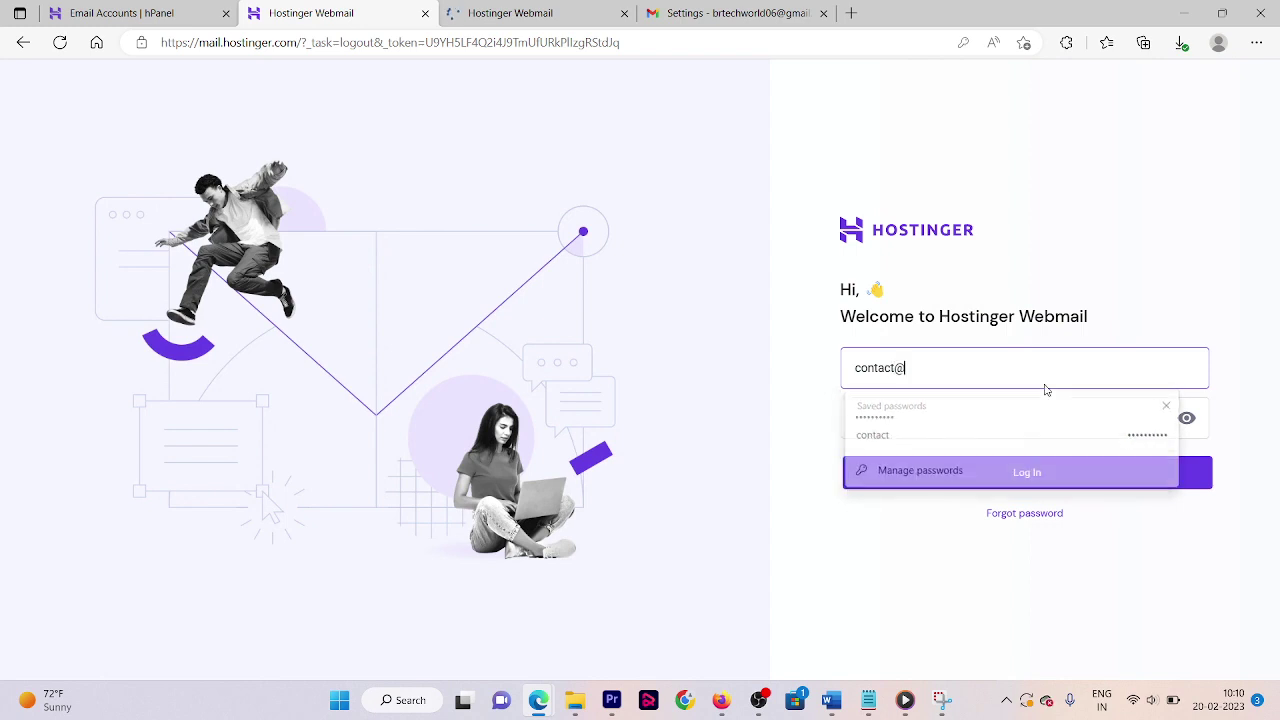
{"action": "left_click", "coordinate": [977, 488]}
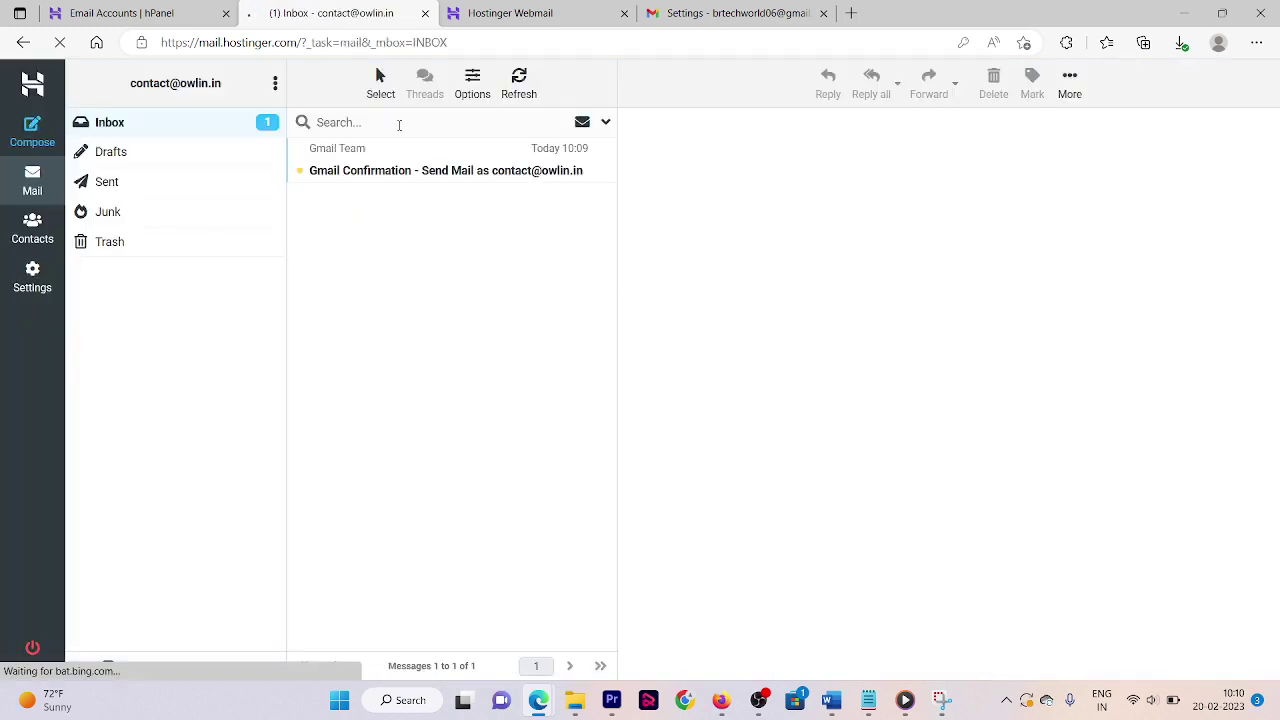
{"action": "left_click", "coordinate": [397, 172]}
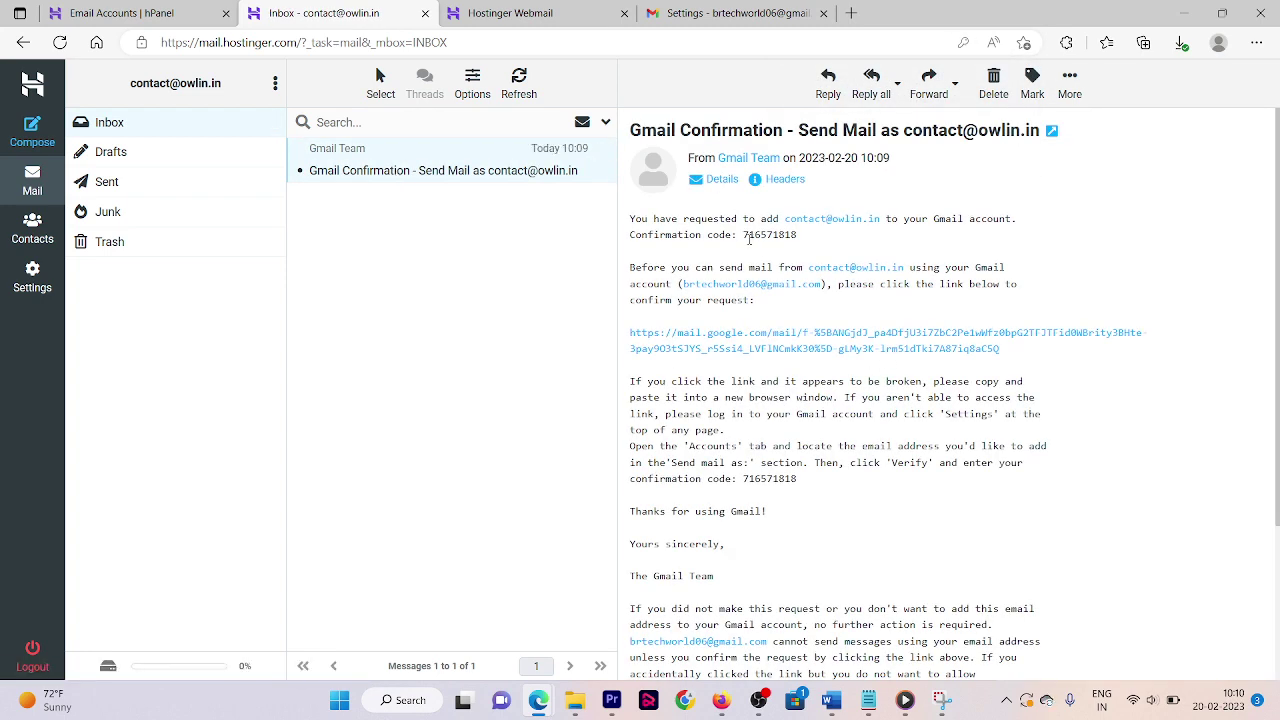
- Copy the confirmation code from the email and paste it into Gmail's verification window to verify
{"action": "double_click", "coordinate": [749, 236]}
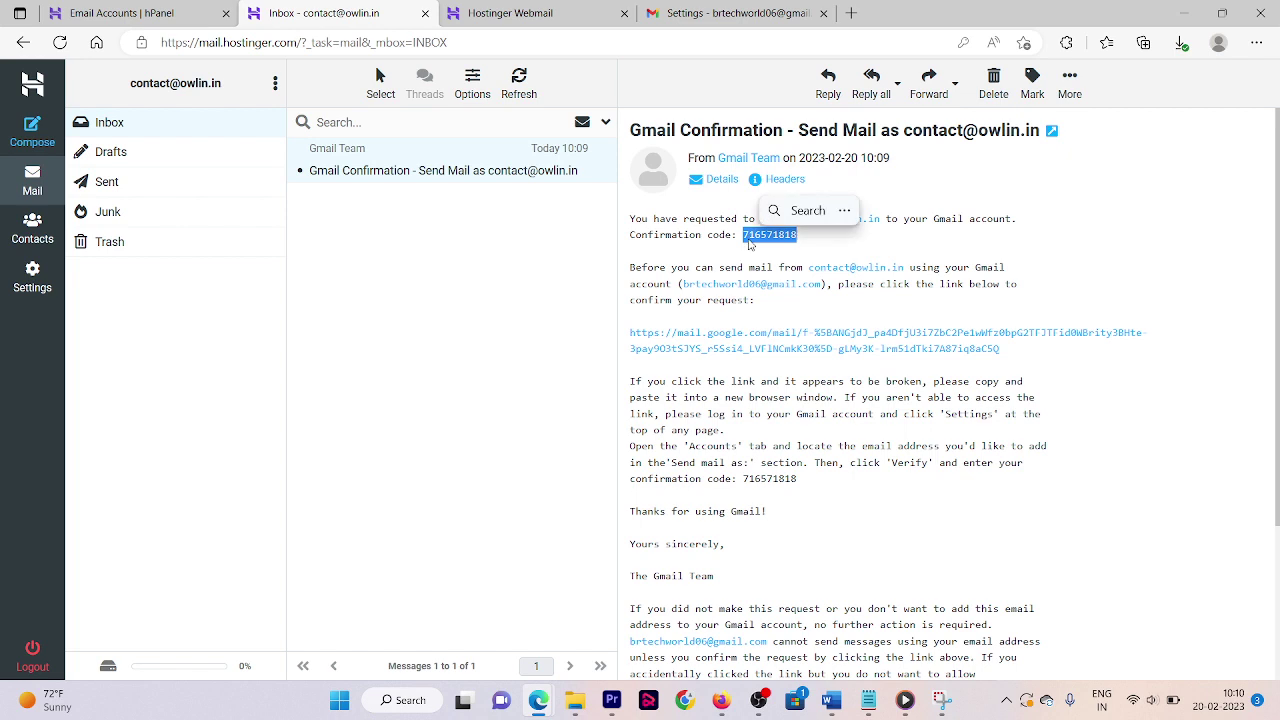
{"action": "key", "text": "ctrl+c"}
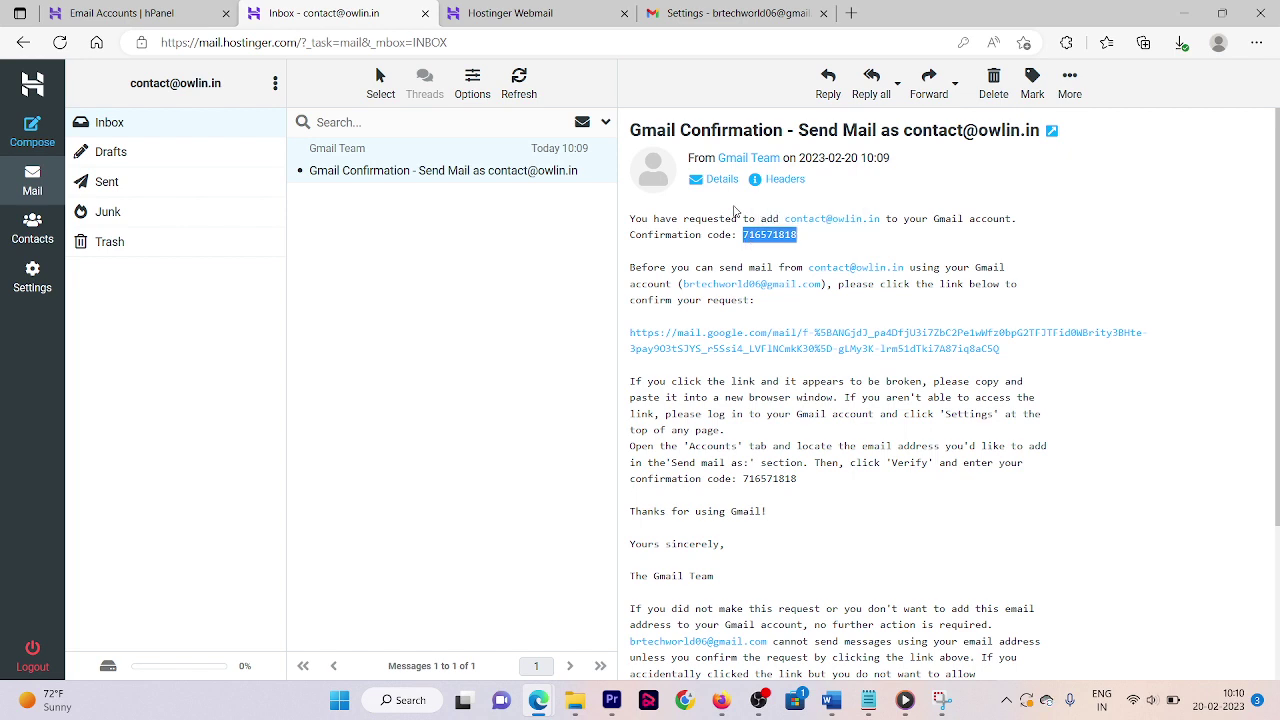
{"action": "key", "text": "alt+Tab"}
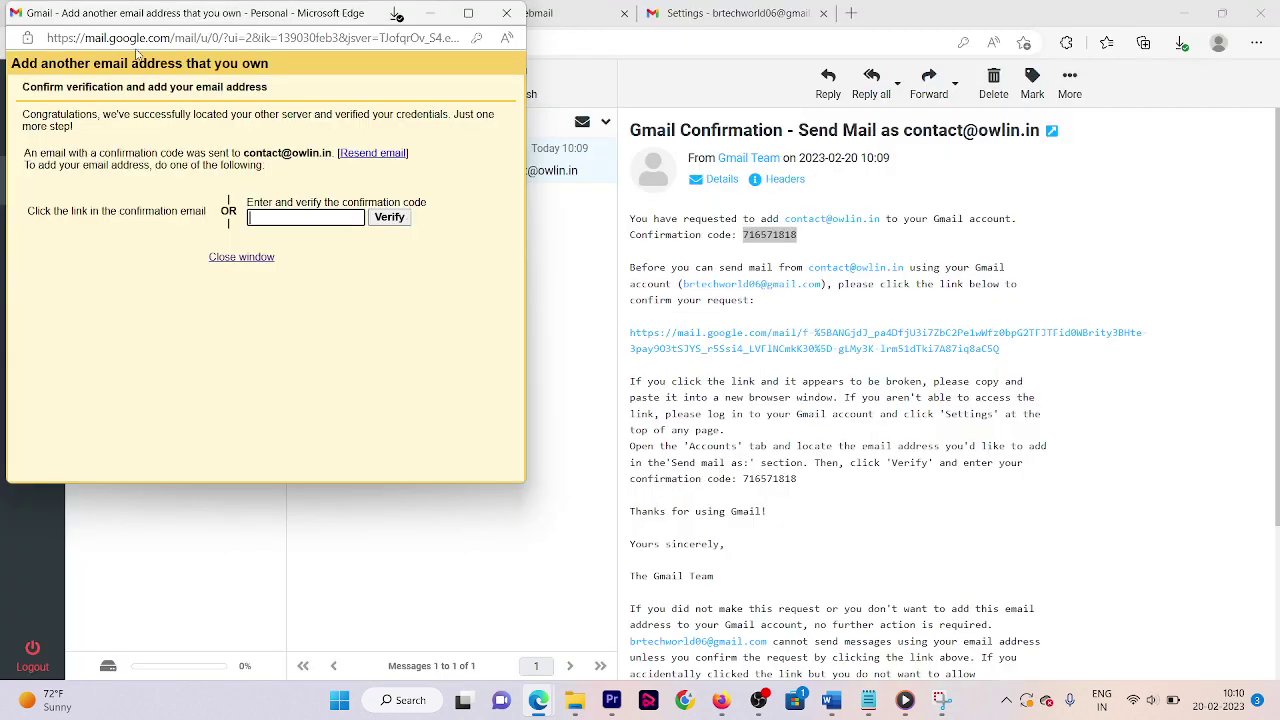
{"action": "left_click", "coordinate": [285, 218]}
{"action": "key", "text": "ctrl+v"}
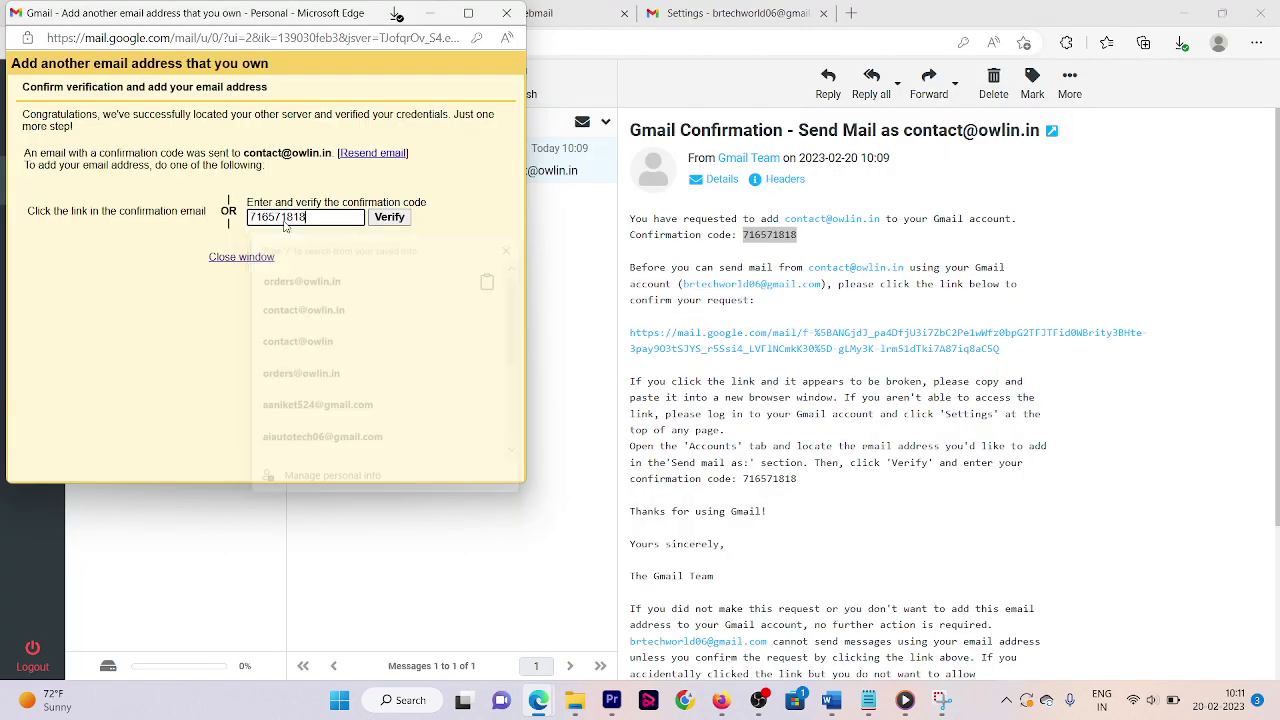
{"action": "left_click", "coordinate": [404, 216]}
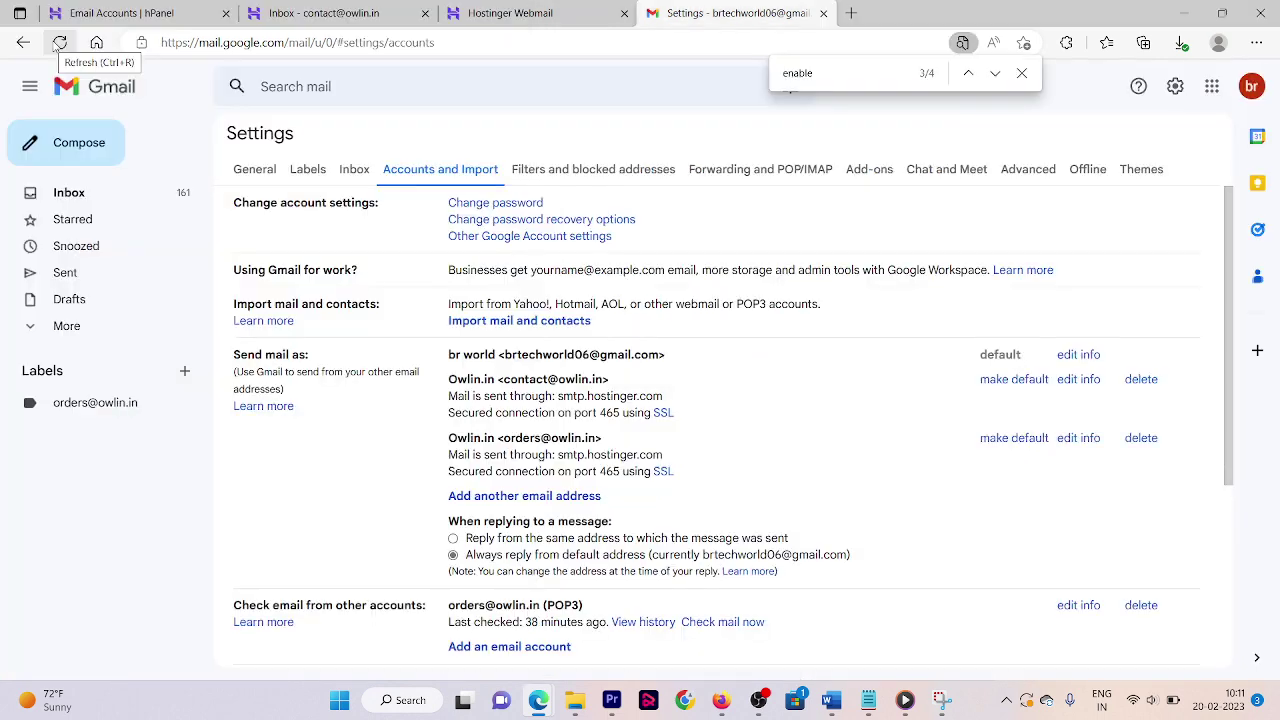
- Refresh Gmail, confirm the verified contact address is listed, and open 'Add an email account'
{"action": "left_click", "coordinate": [59, 42]}
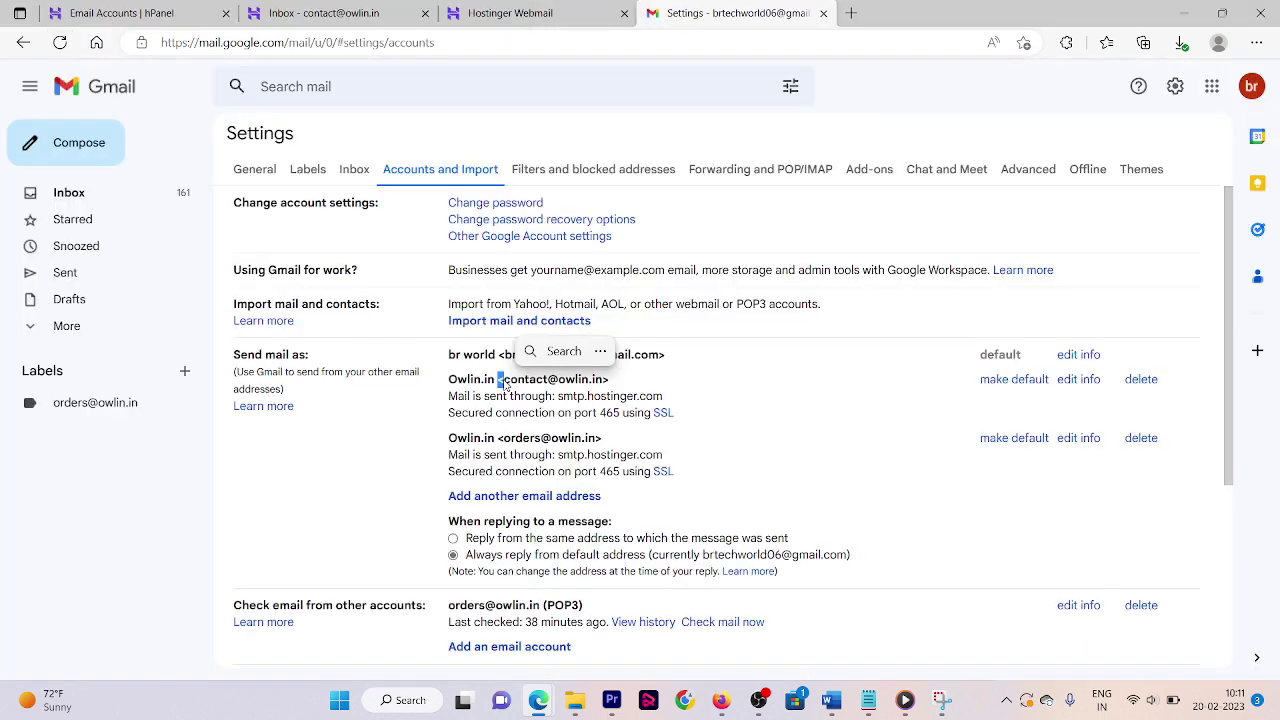
{"action": "left_click_drag", "start_coordinate": [503, 380], "coordinate": [618, 388]}
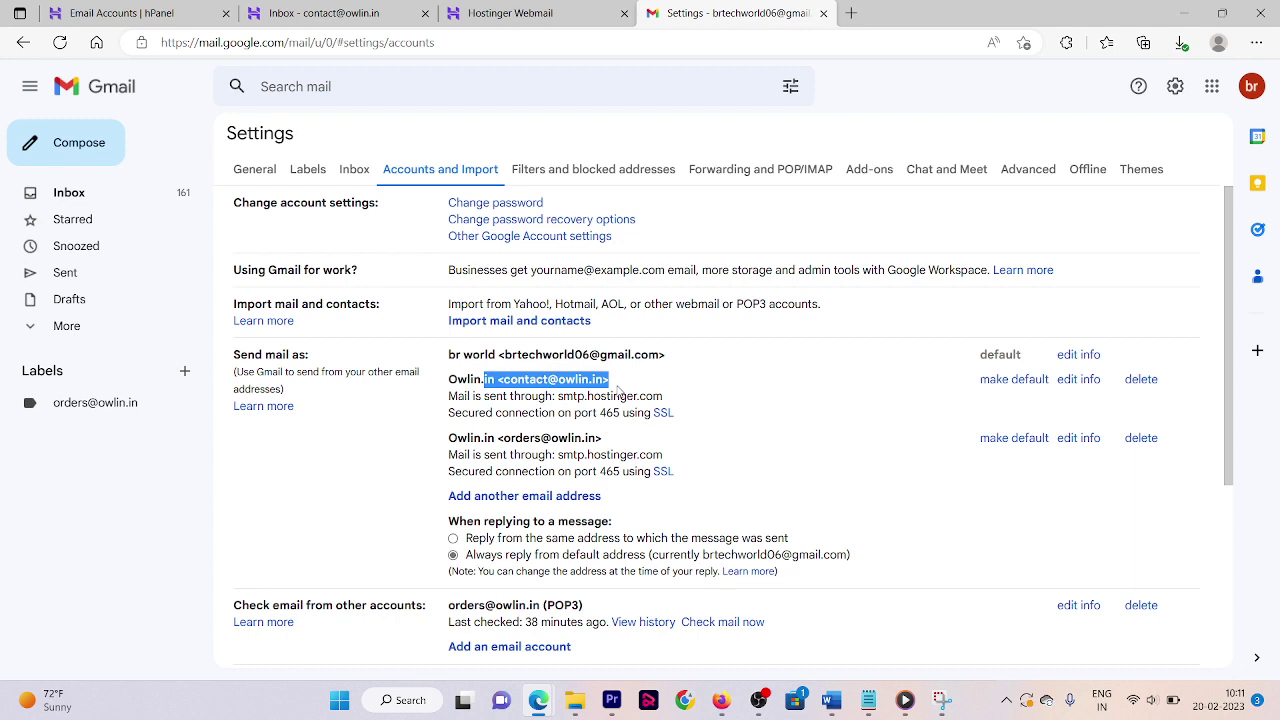
{"action": "scroll", "coordinate": [474, 480], "scroll_direction": "down", "scroll_amount": 2}
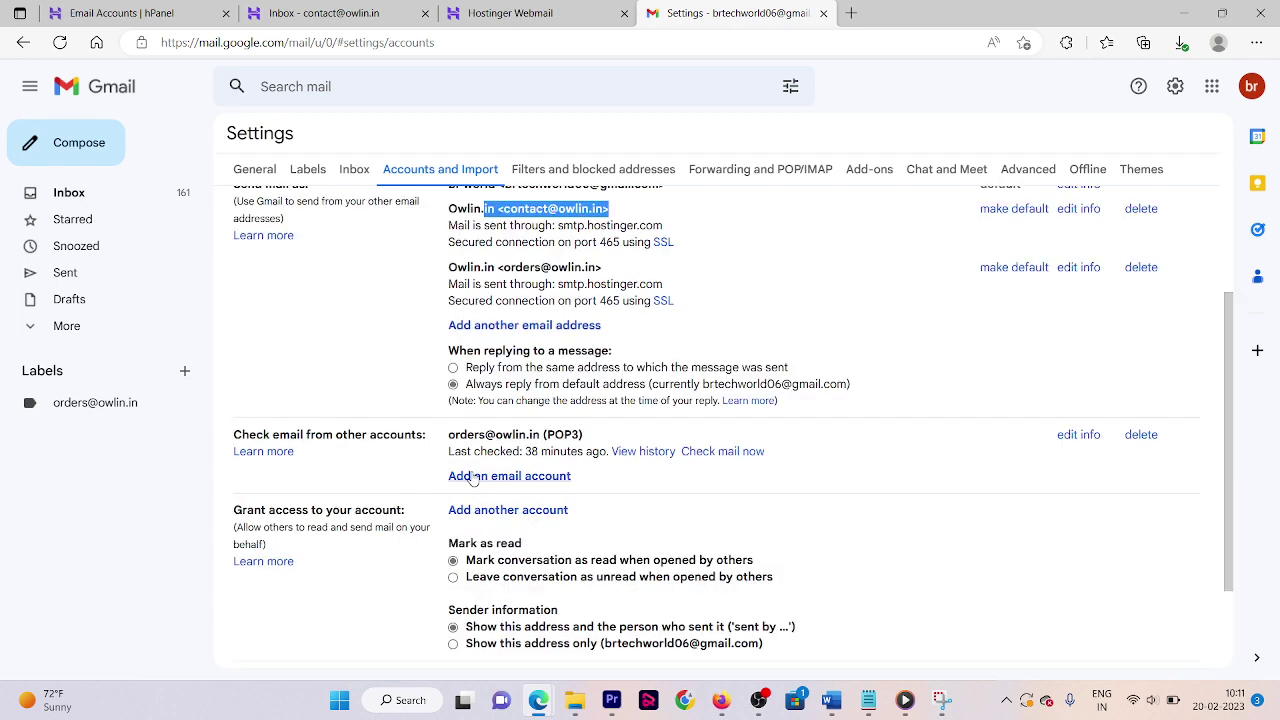
{"action": "left_click", "coordinate": [474, 480]}
{"action": "left_click_drag", "start_coordinate": [629, 184], "coordinate": [899, 202]}
- Enter the domain mailbox address and autofill its saved username and password
{"action": "left_click", "coordinate": [760, 303]}
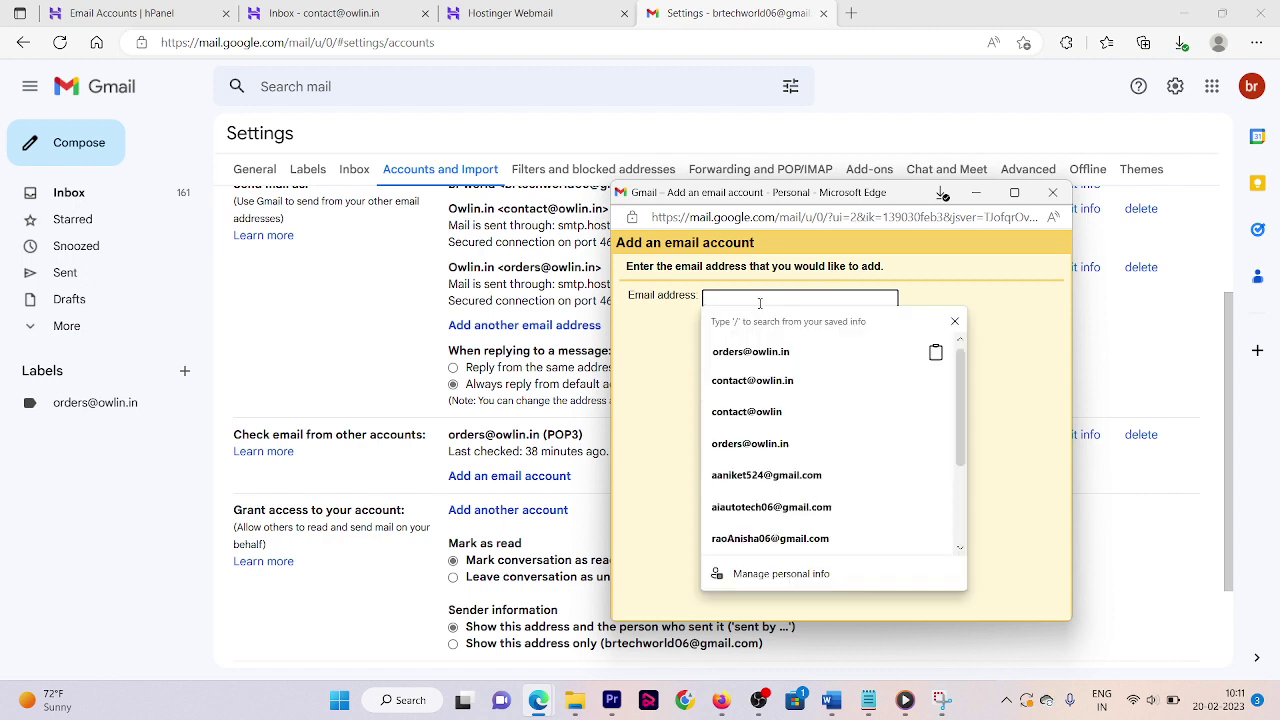
{"action": "left_click", "coordinate": [780, 384]}
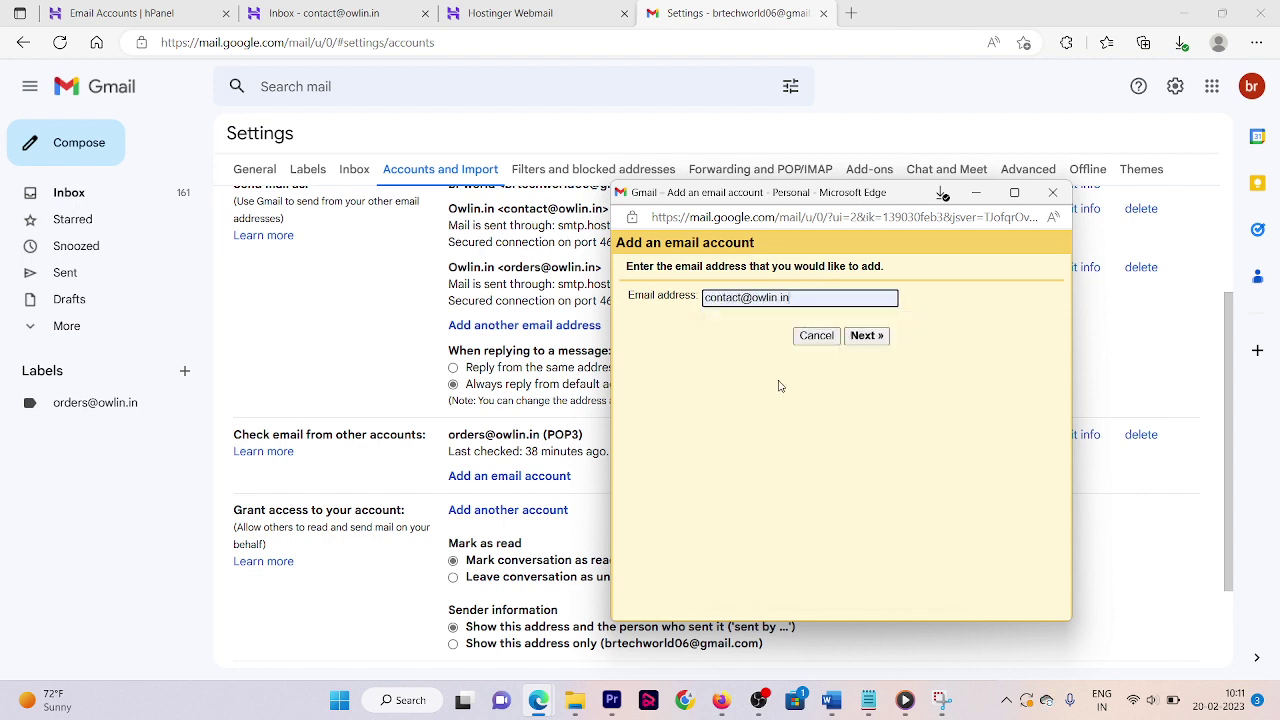
{"action": "left_click", "coordinate": [855, 336]}
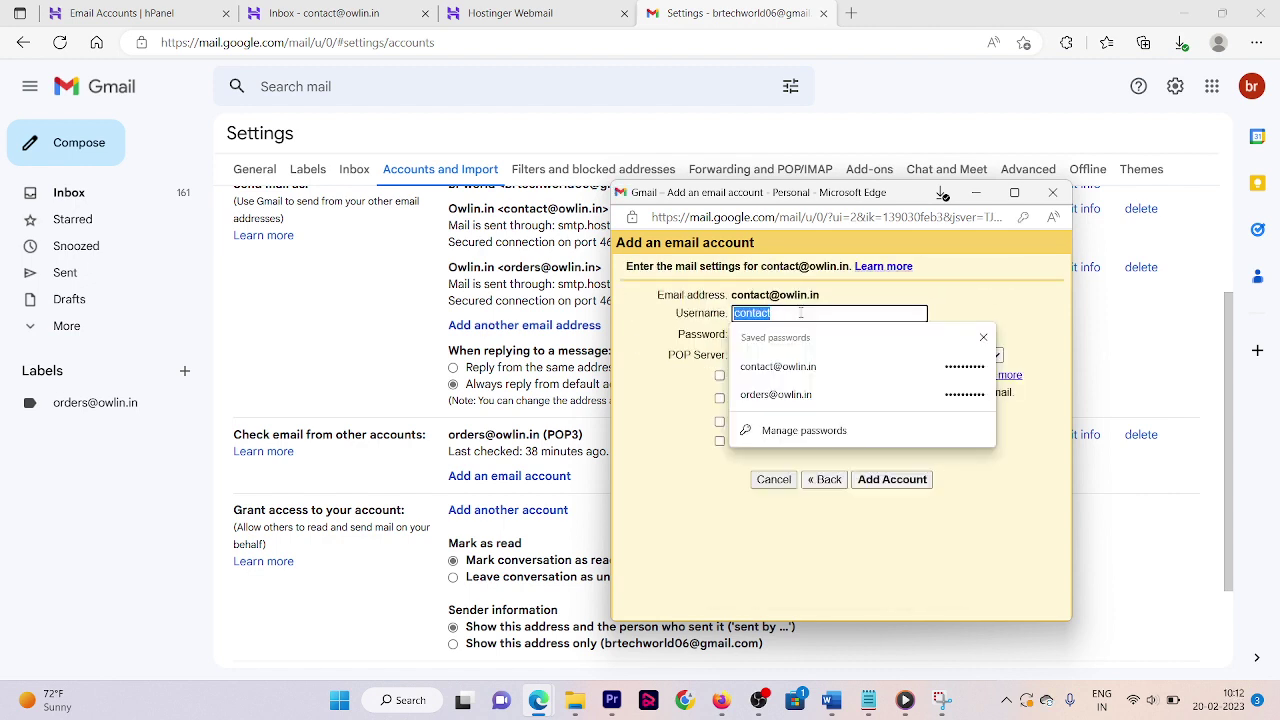
{"action": "left_click", "coordinate": [814, 367]}
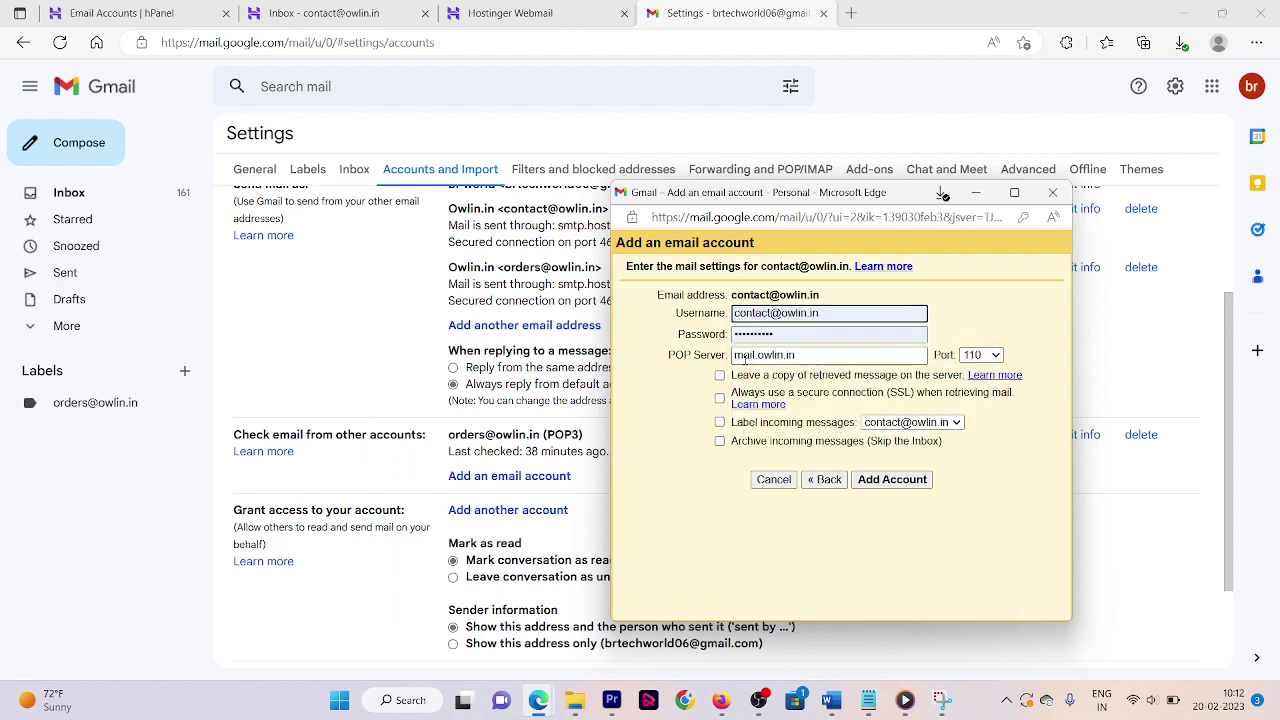
- Set the POP server to pop.hostinger.com, using the Hostinger settings screenshot as reference
{"action": "triple_click", "coordinate": [692, 358]}
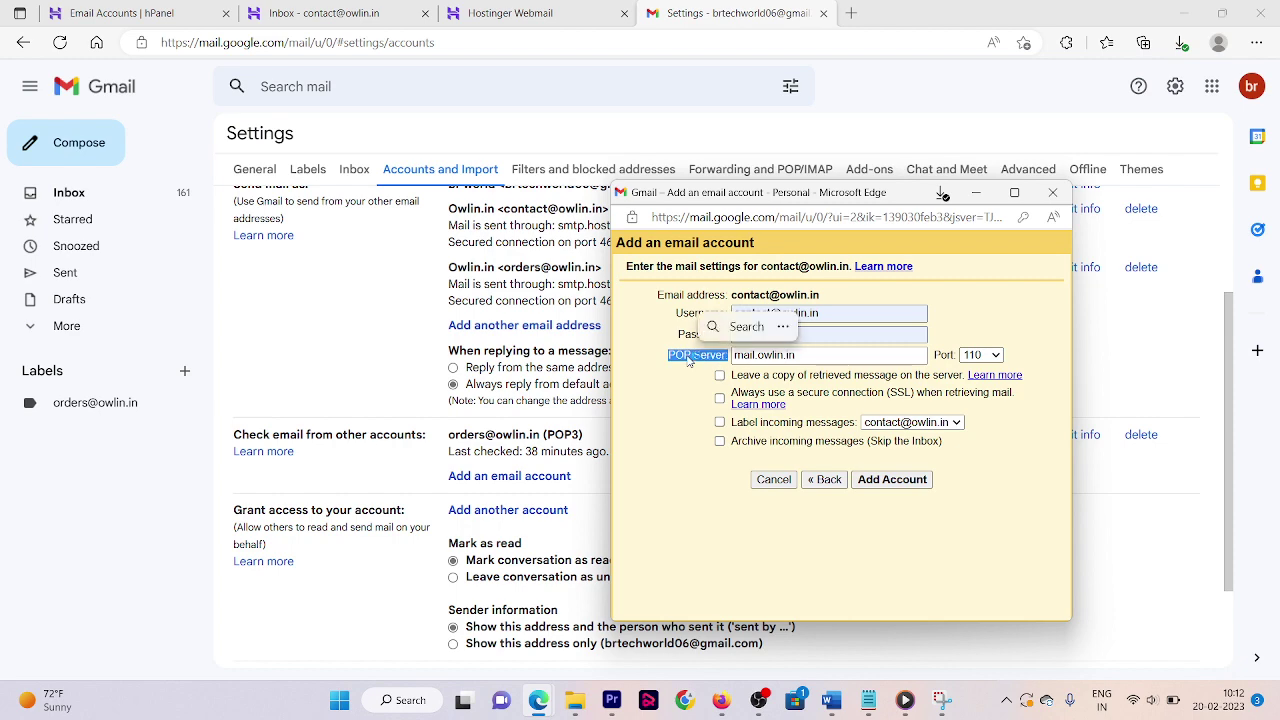
{"action": "key", "text": "alt+Tab"}
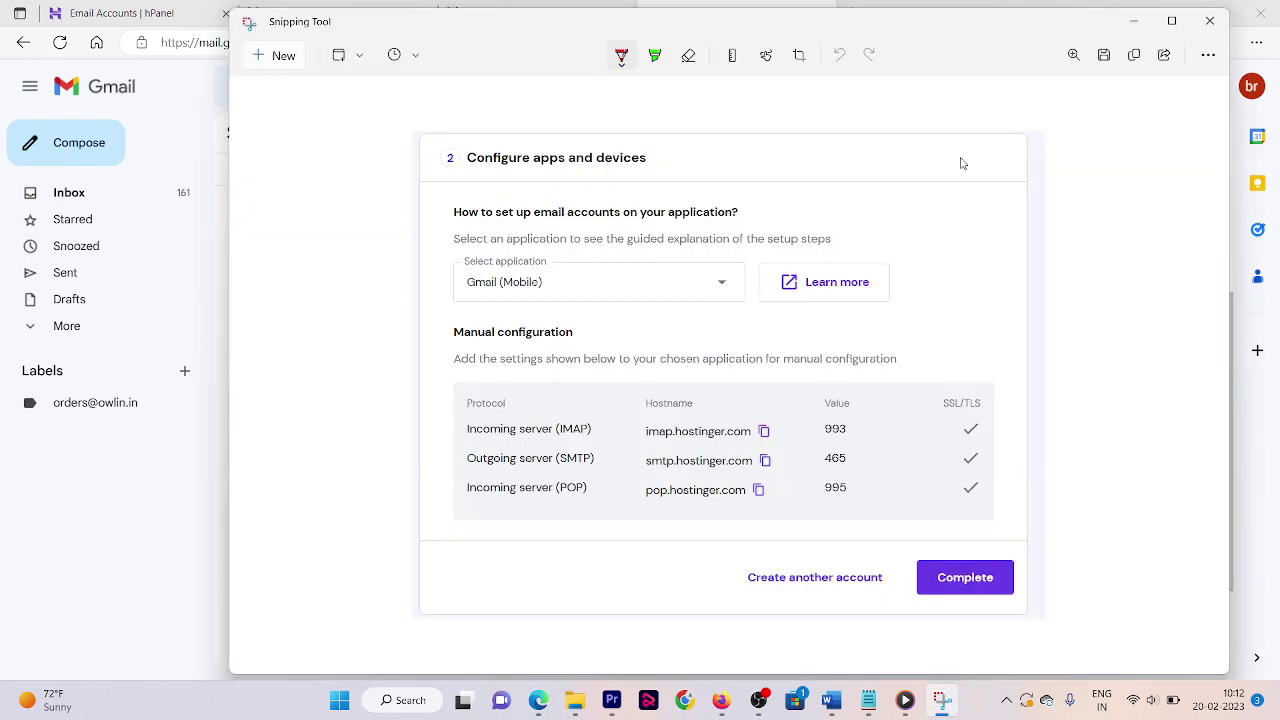
{"action": "left_click_drag", "start_coordinate": [800, 45], "coordinate": [588, 71]}
{"action": "key", "text": "alt+Tab"}
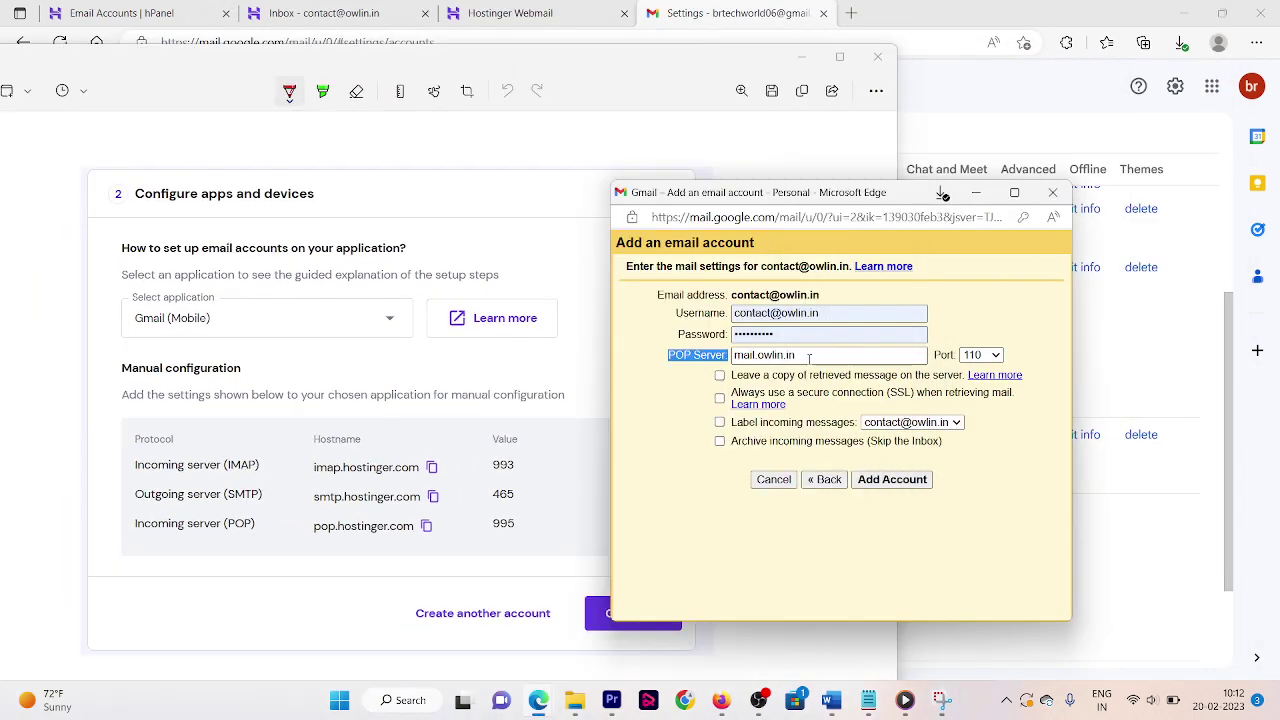
{"action": "triple_click", "coordinate": [809, 358]}
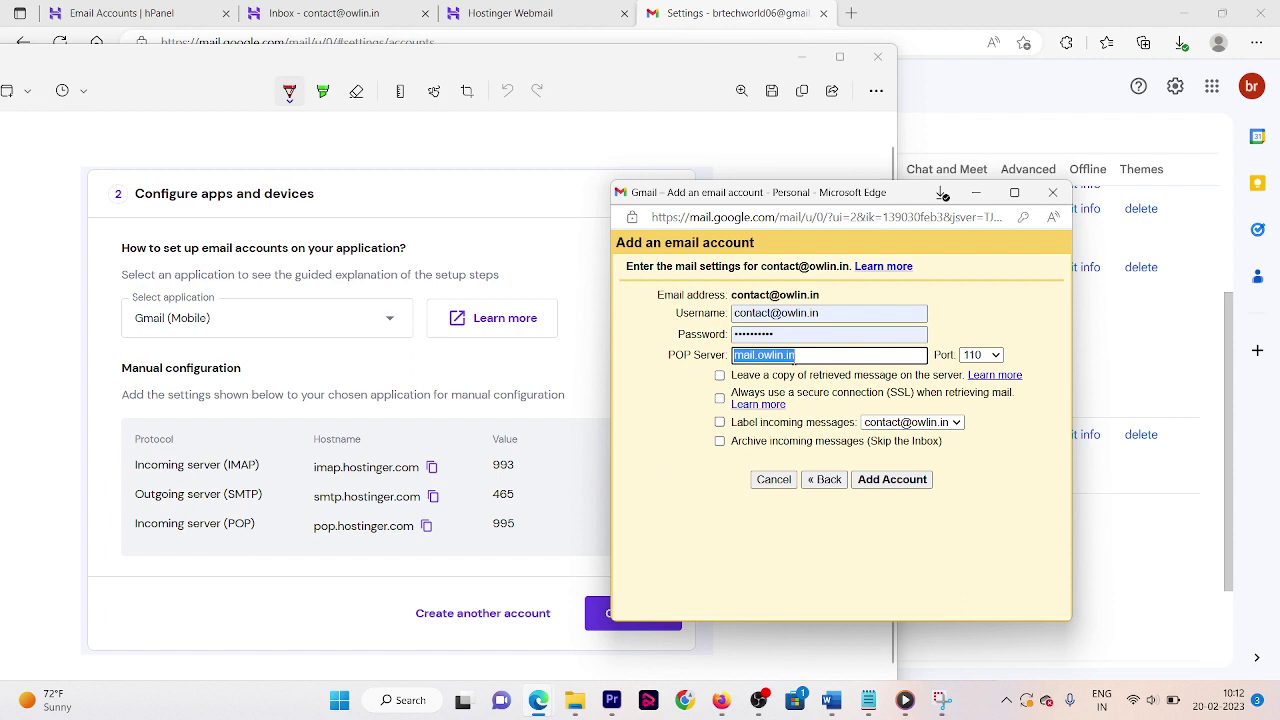
{"action": "type", "text": "po"}
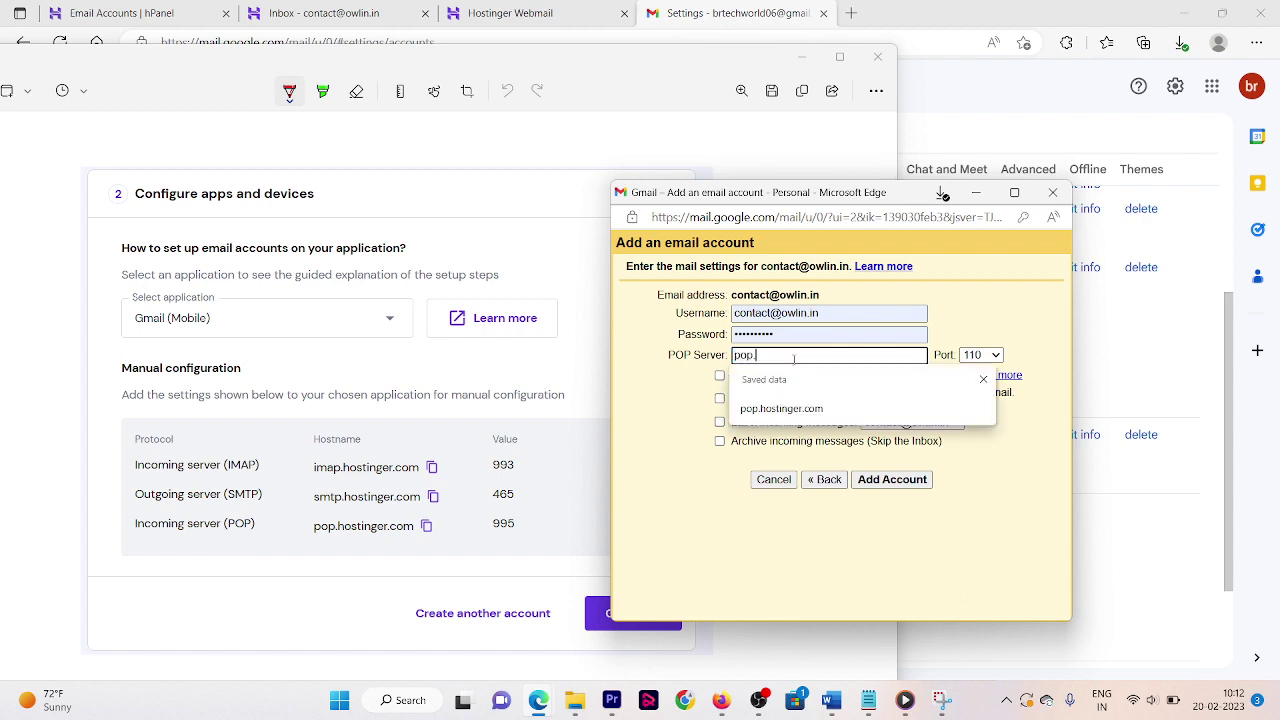
{"action": "type", "text": "p."}
{"action": "left_click", "coordinate": [840, 412]}
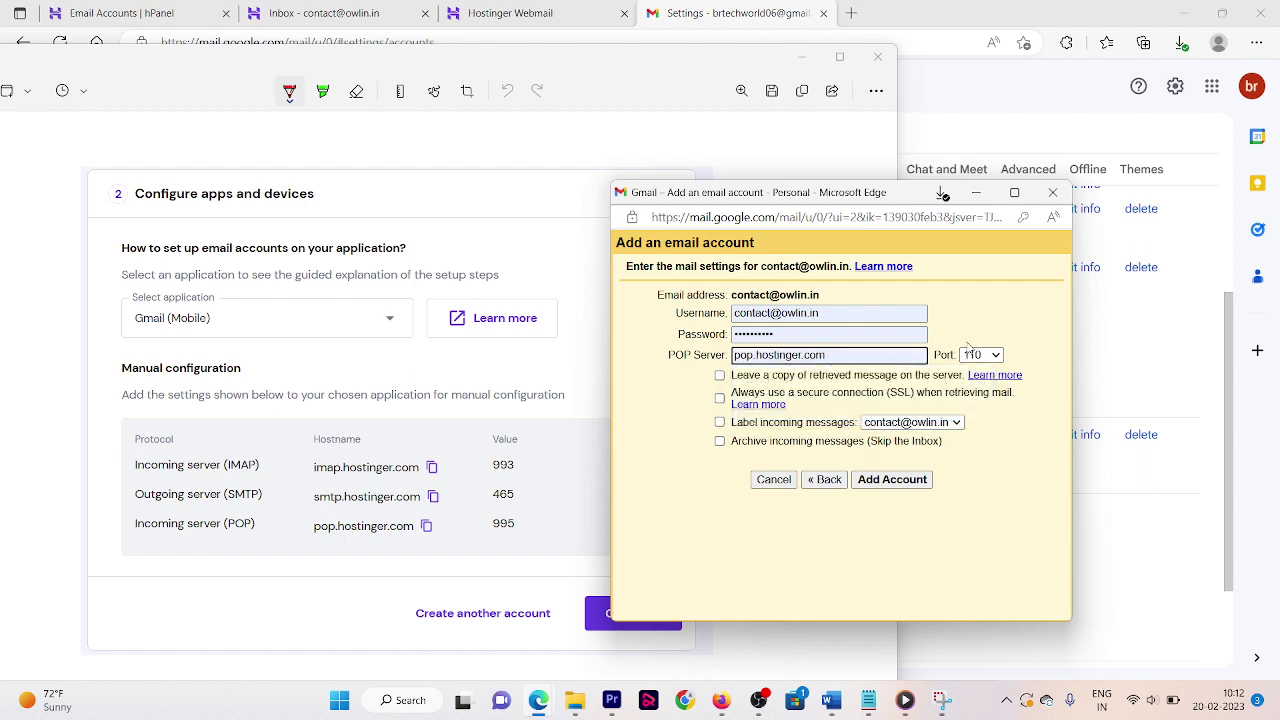
- Choose port 995, enable labelling, SSL and server copies, and add the POP3 account
{"action": "left_click", "coordinate": [981, 355]}
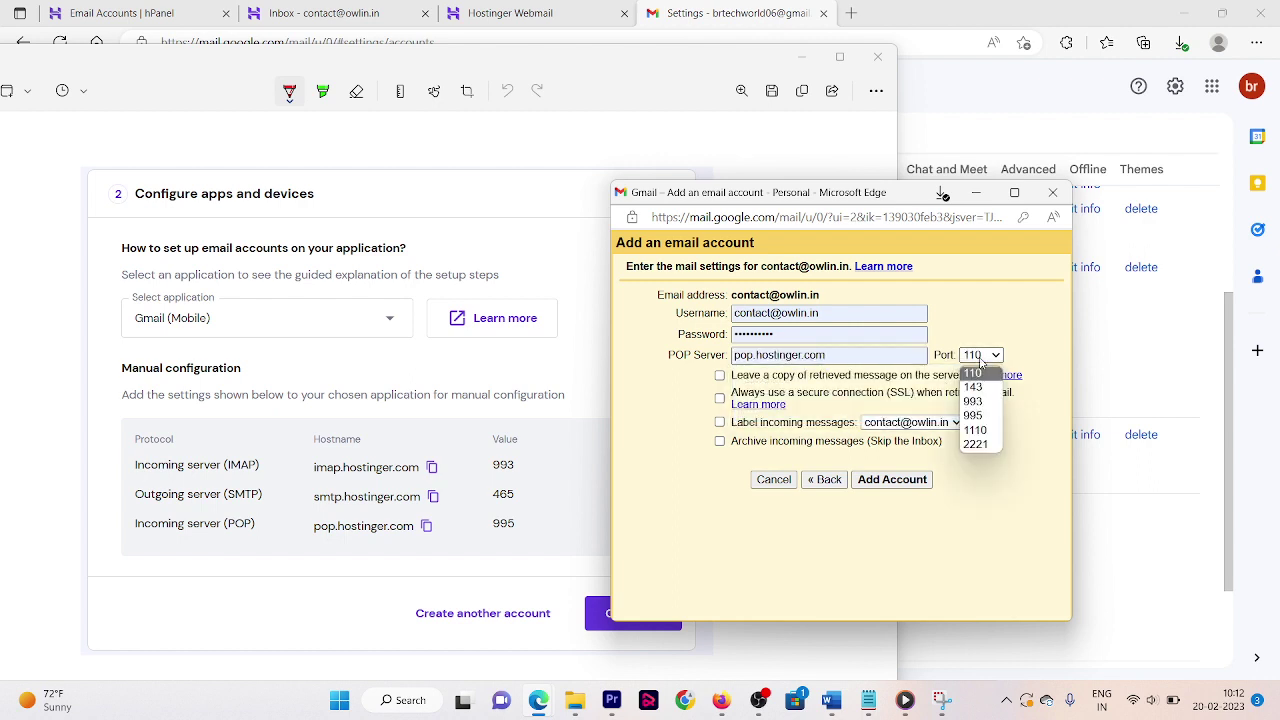
{"action": "left_click", "coordinate": [973, 419]}
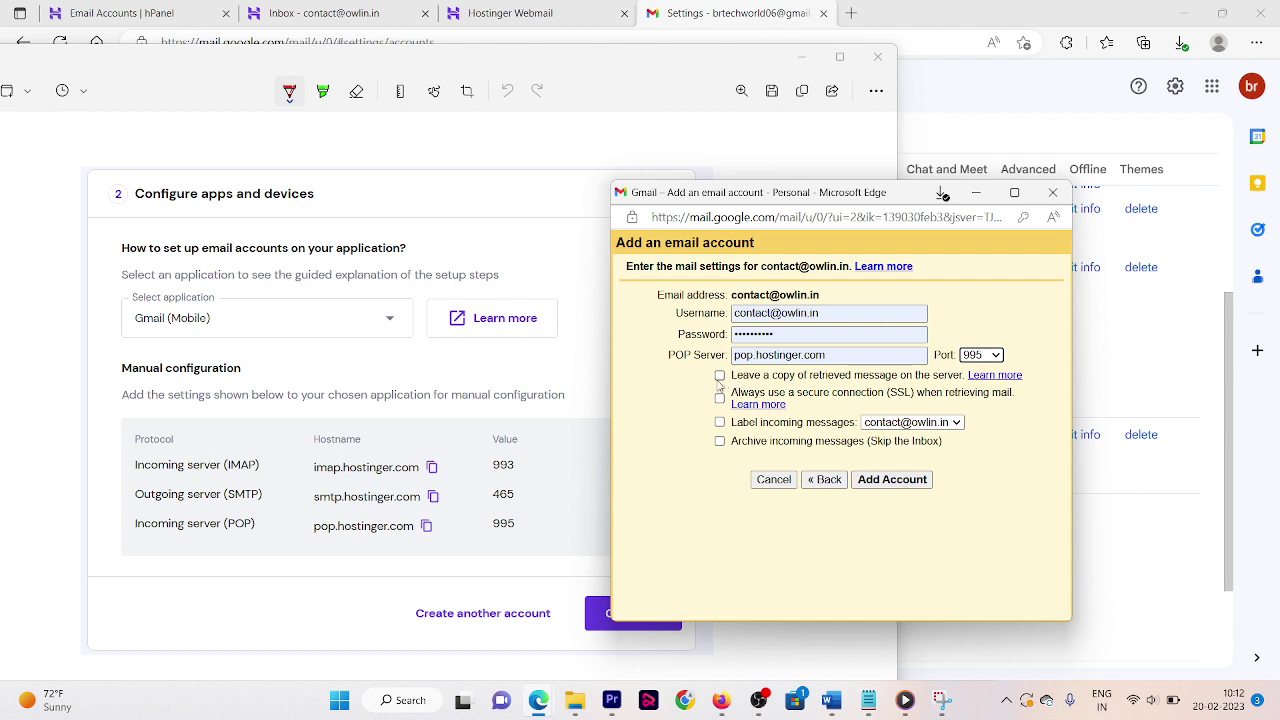
{"action": "left_click", "coordinate": [720, 422]}
{"action": "left_click", "coordinate": [720, 398]}
{"action": "left_click", "coordinate": [720, 376]}
{"action": "left_click", "coordinate": [869, 481]}
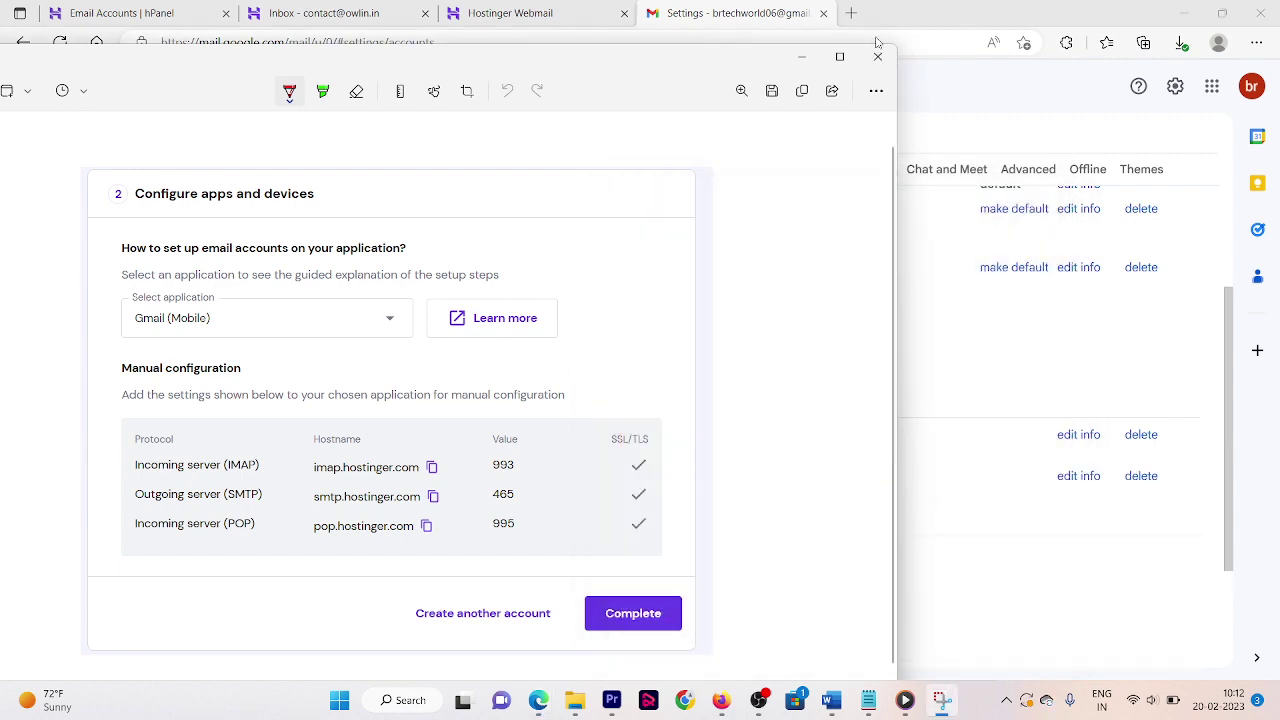
{"action": "left_click", "coordinate": [801, 56]}
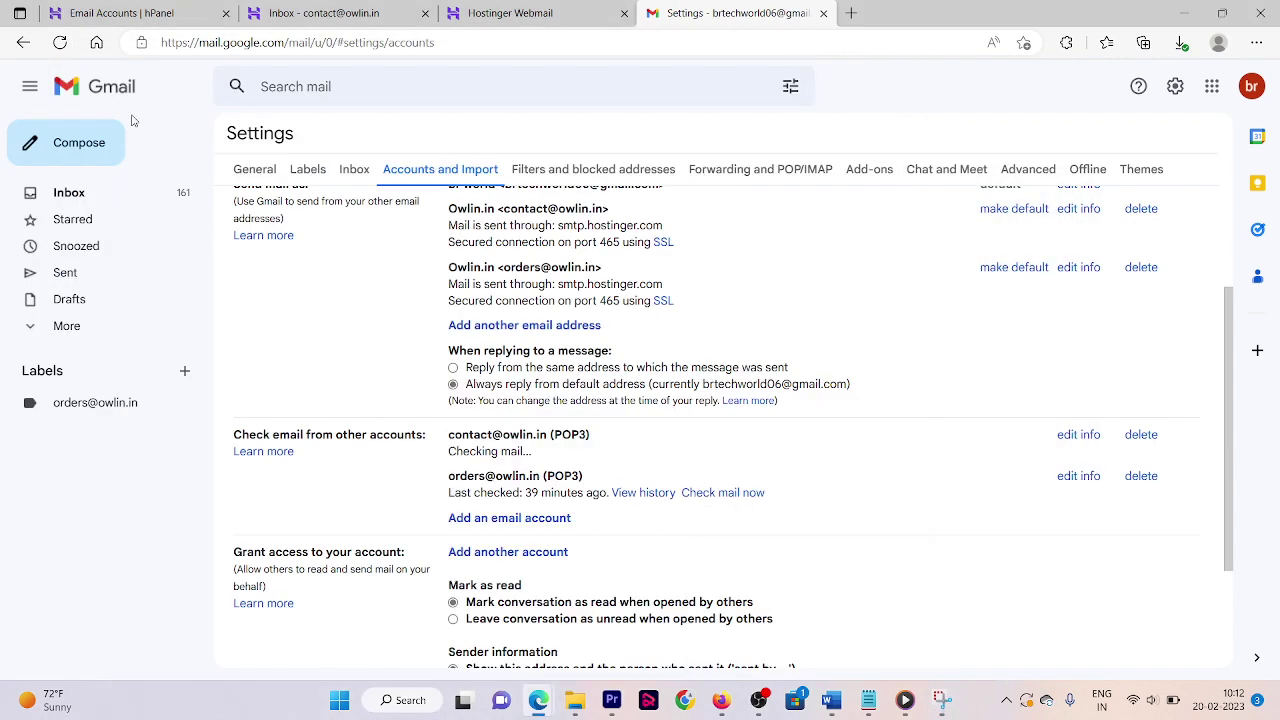
- Reload Gmail and open the new mailbox's label holding 1 unread fetched message
{"action": "left_click", "coordinate": [62, 44]}
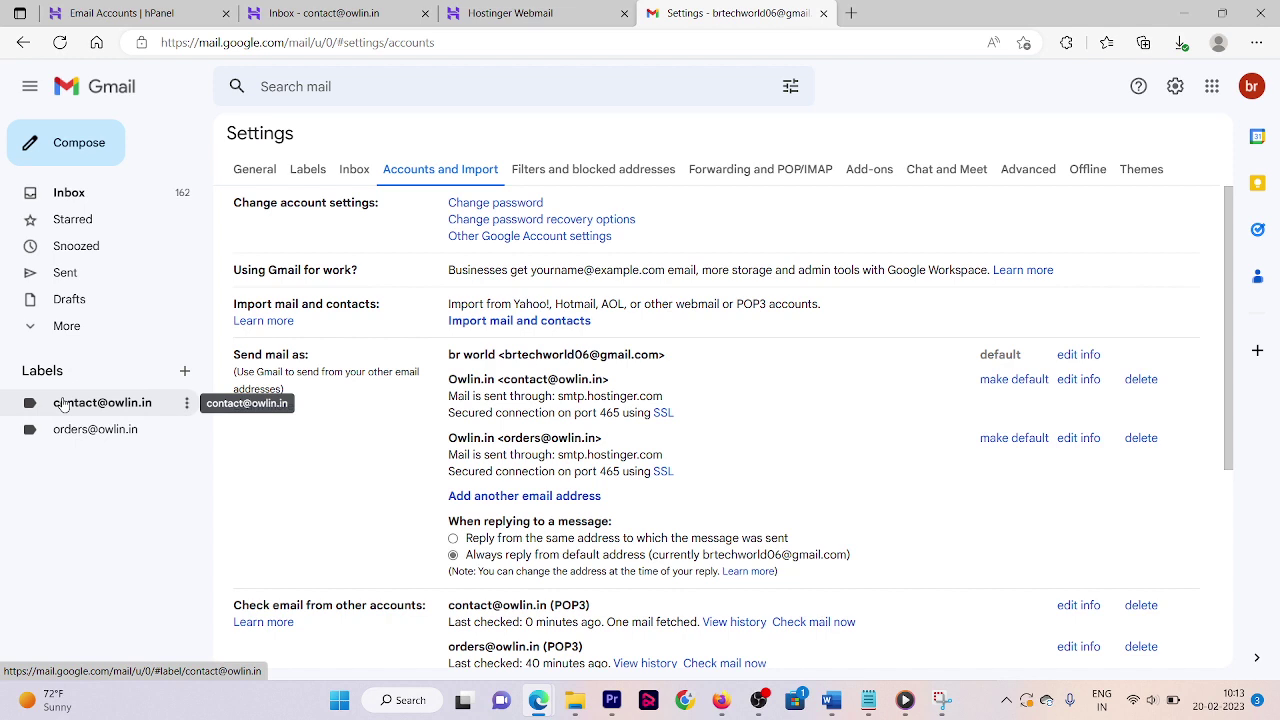
{"action": "left_click", "coordinate": [63, 403]}
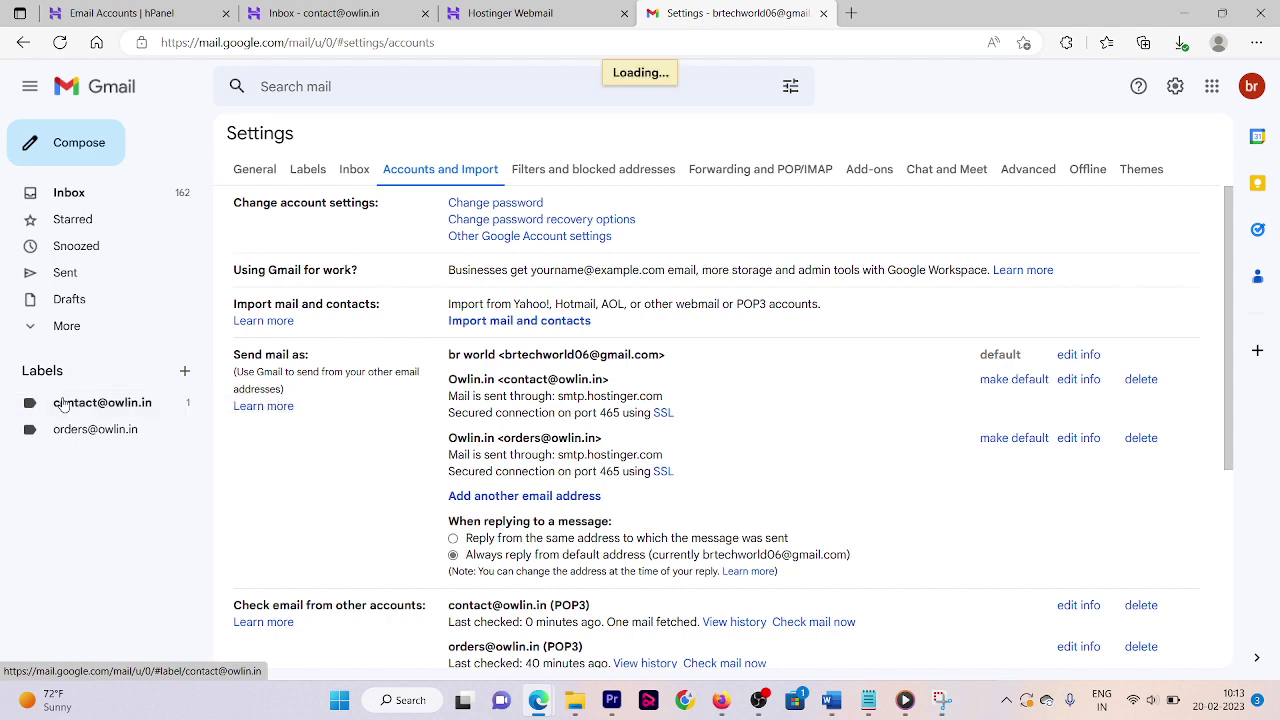